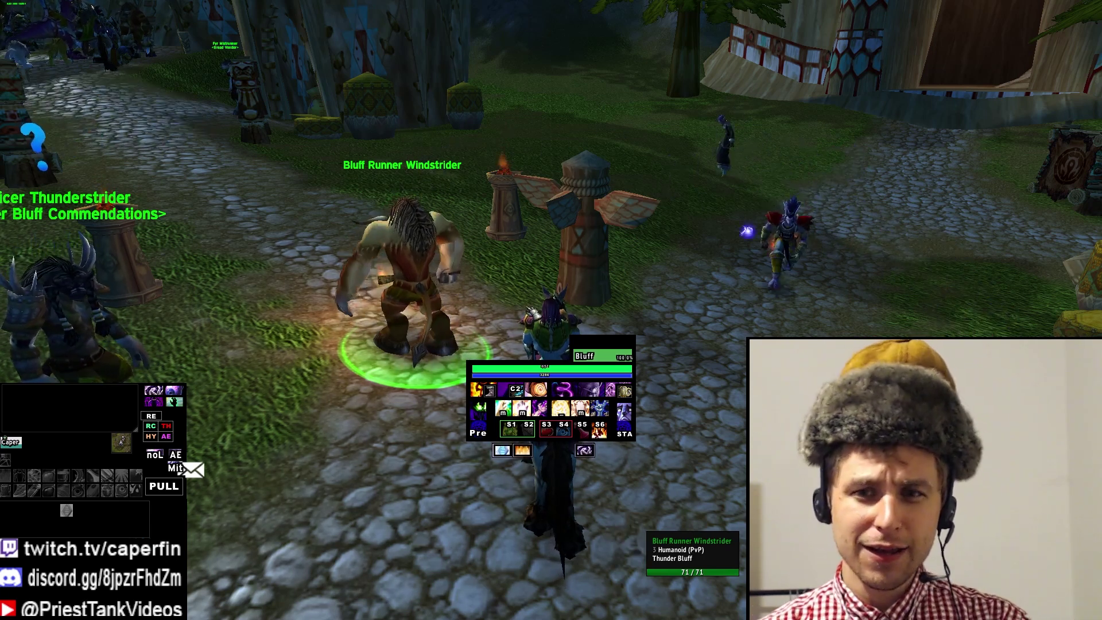
Step: Open the AddOn list and the bags, and place the inventory window clear of the list
key(Escape)
click(550, 305)
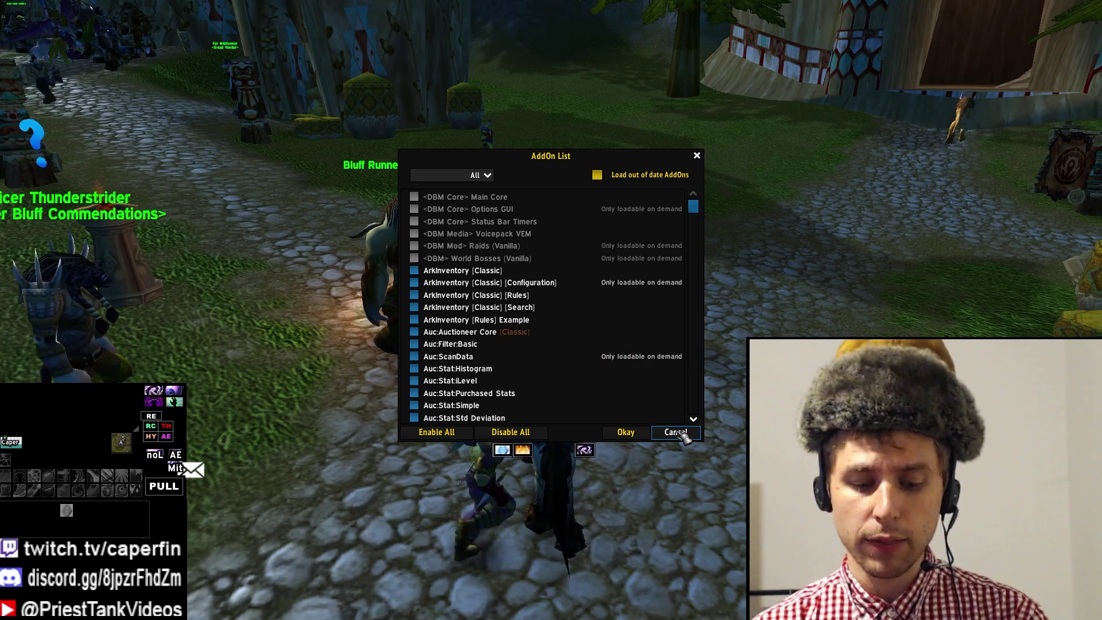
key(b)
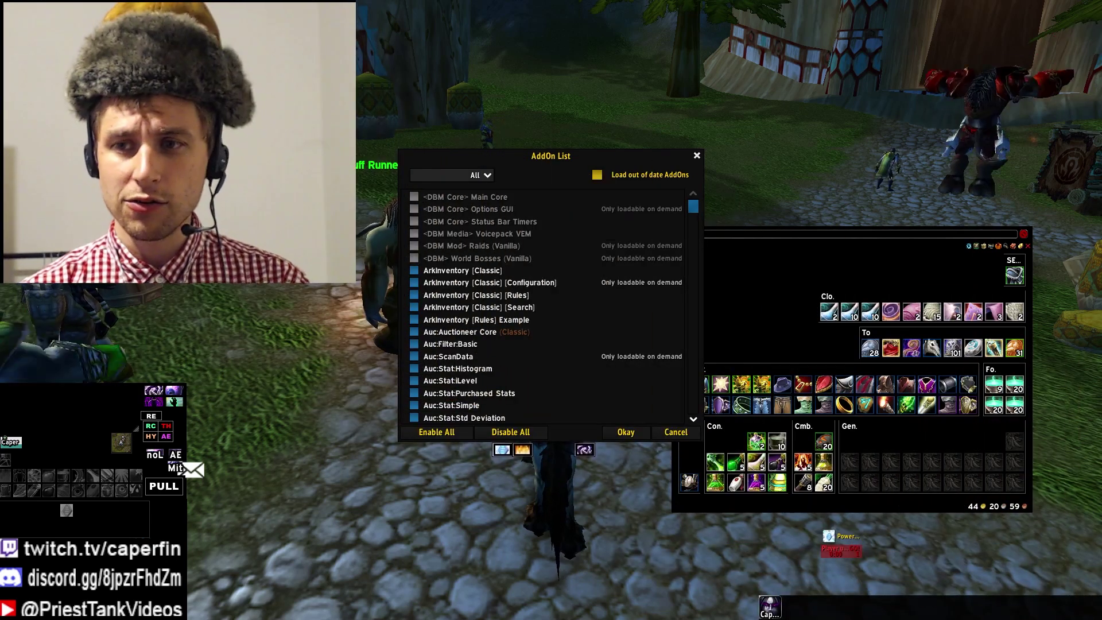
drag(789, 255, 830, 315)
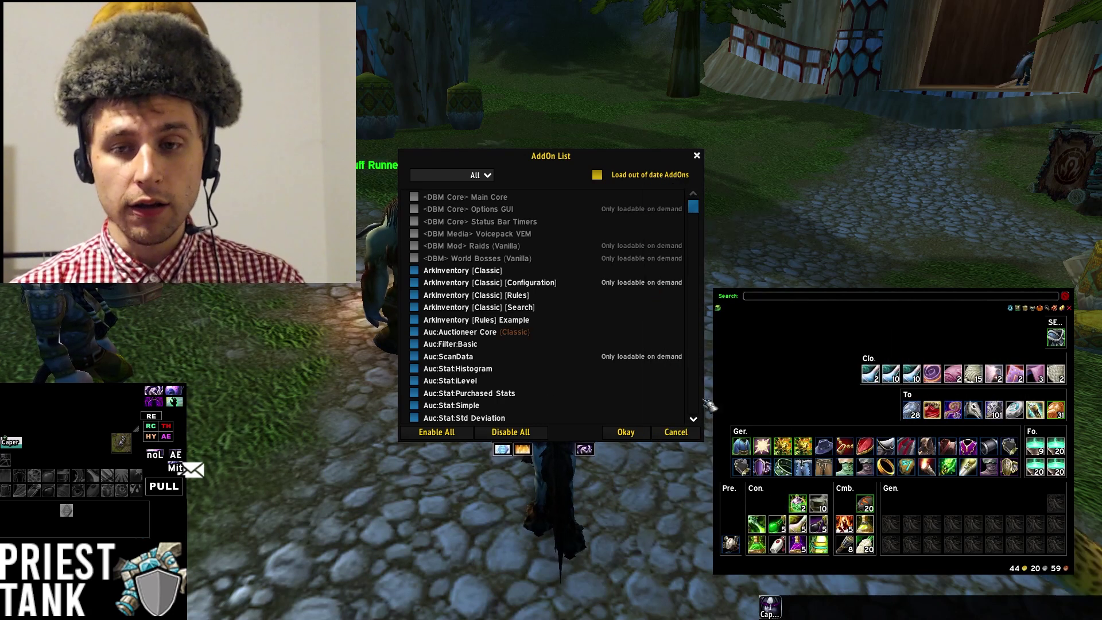
Step: Review the AddOn list down to Auctionator, close it and open the auction house at Auctioneer Stampi
scroll(496, 362, down, 4)
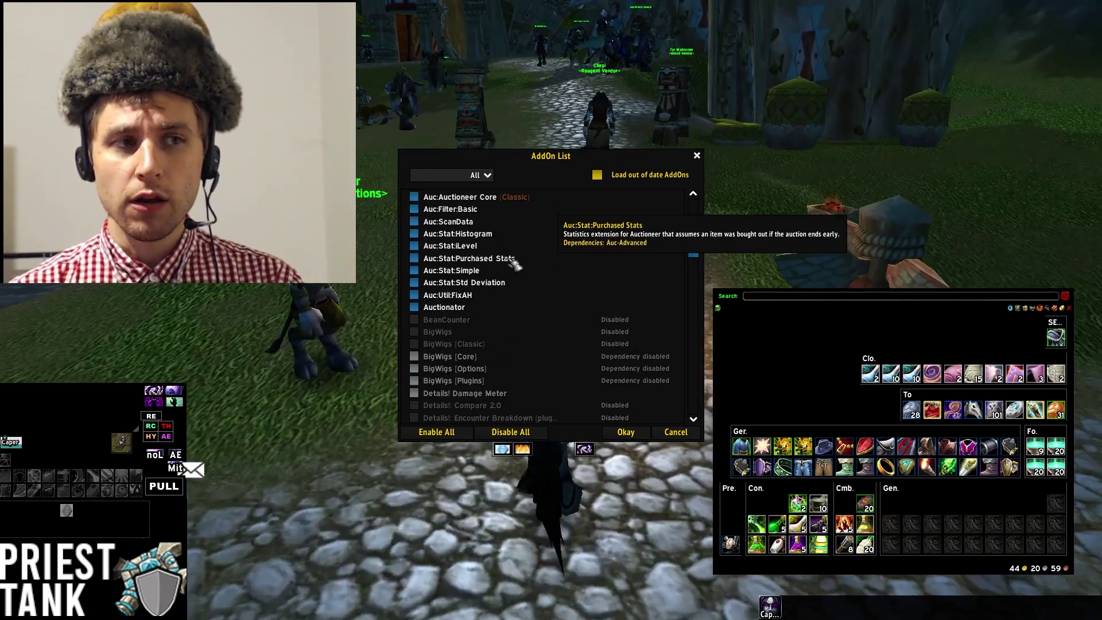
click(698, 156)
right_click(474, 211)
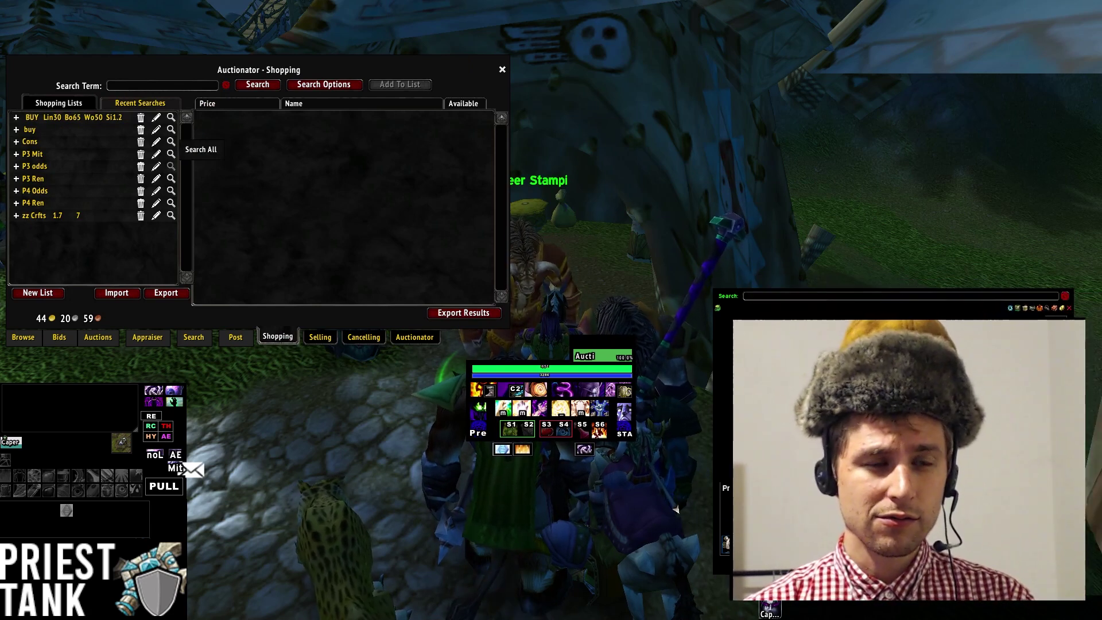
Step: Search the auction house with the P3 Mit, P3 Ren and Cons shopping lists, and close the auction window
click(32, 153)
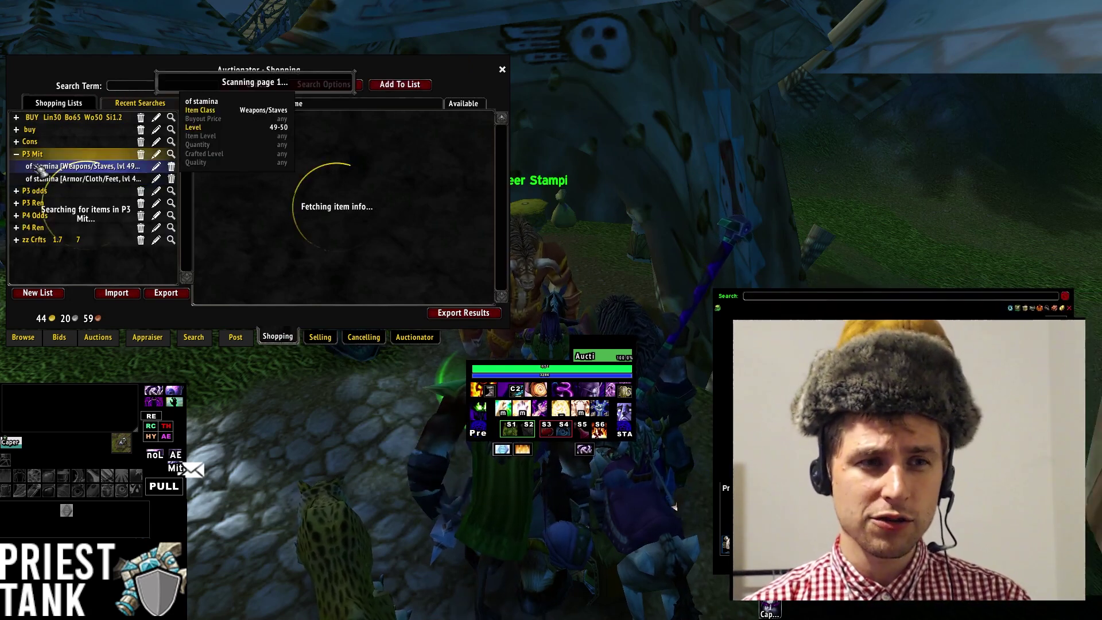
click(43, 203)
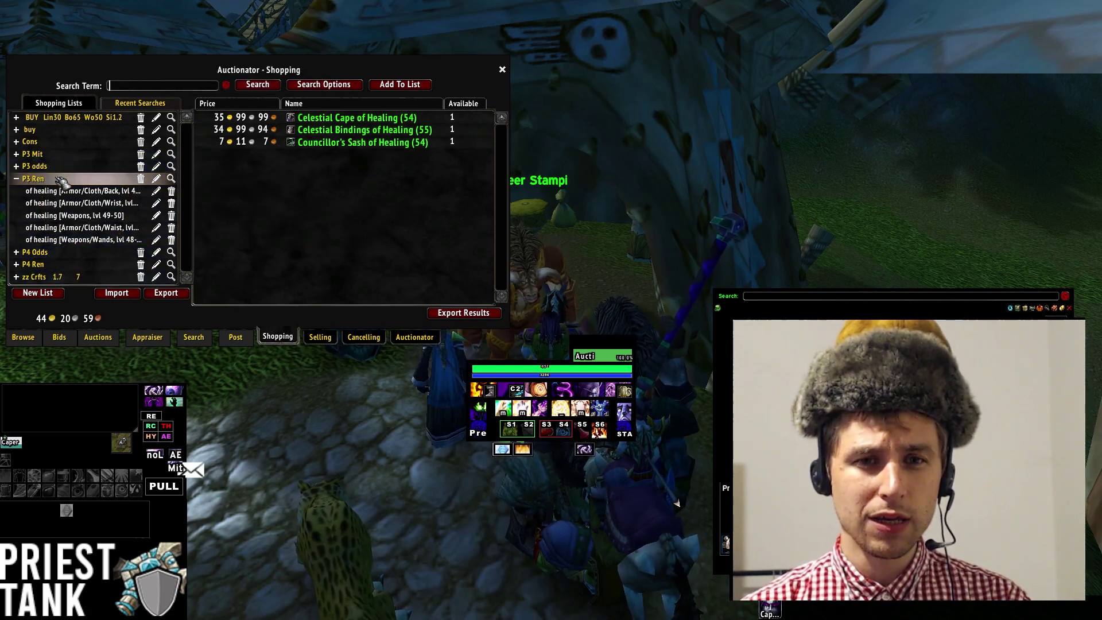
click(43, 146)
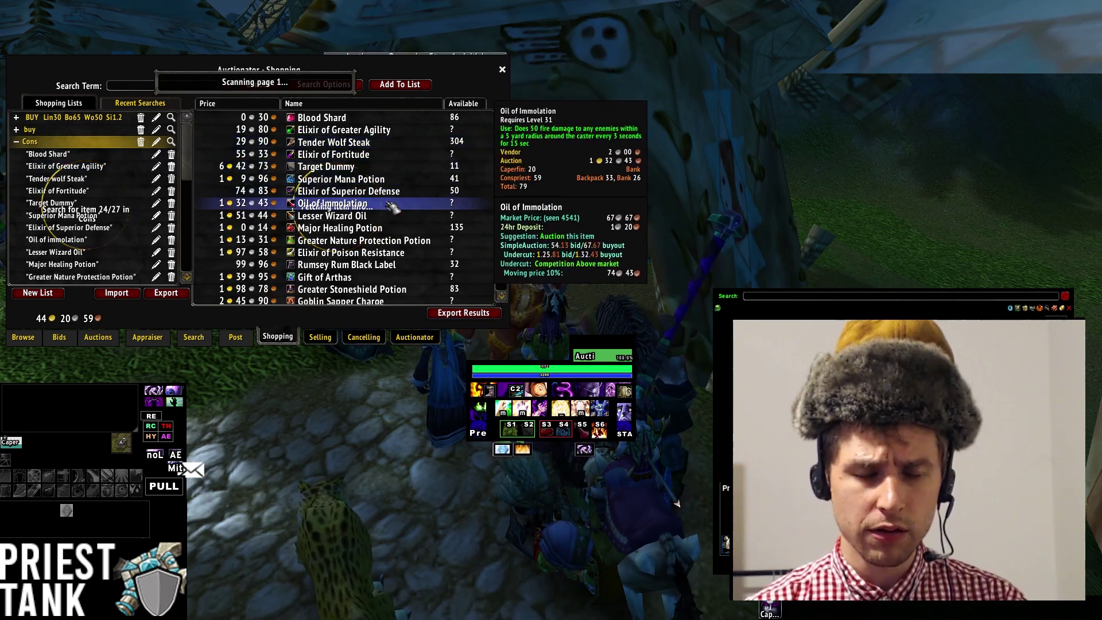
scroll(393, 207, down, 4)
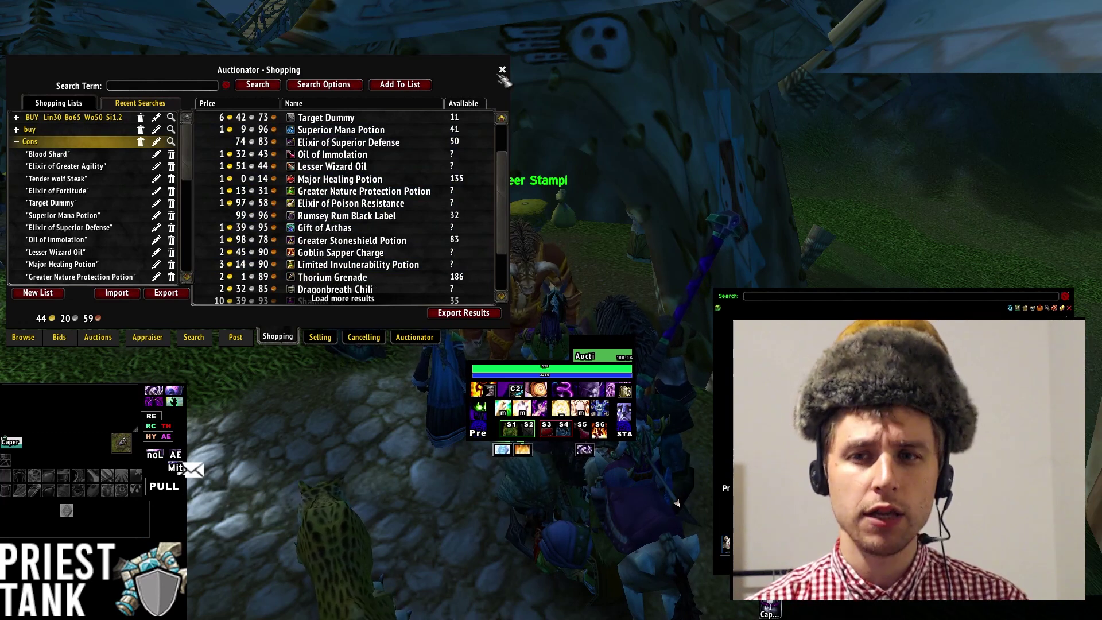
click(502, 71)
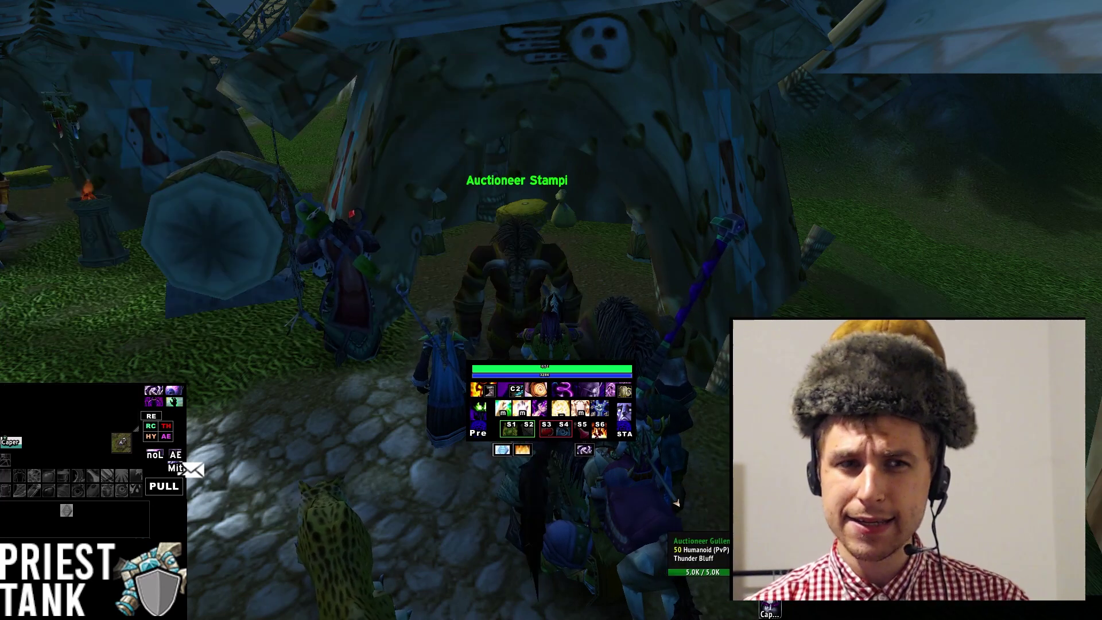
Step: Reopen the AddOn list, examine the entries from Auctioneer through Details!, ElvUI and ItemRack down to WIM, and close it
key(Escape)
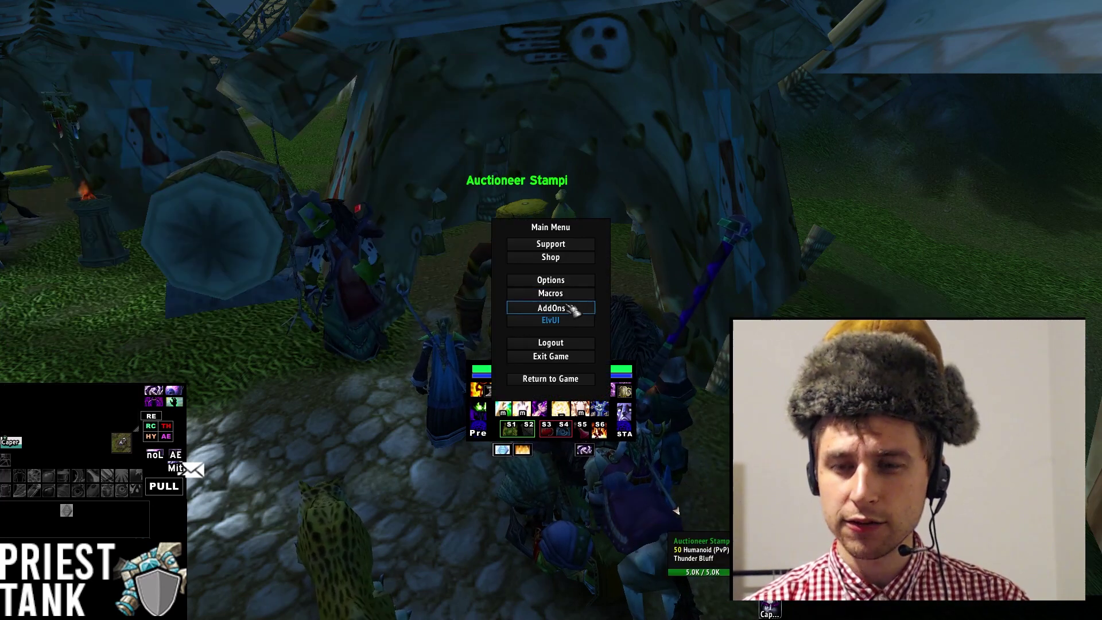
click(572, 309)
scroll(465, 303, down, 3)
scroll(467, 300, up, 3)
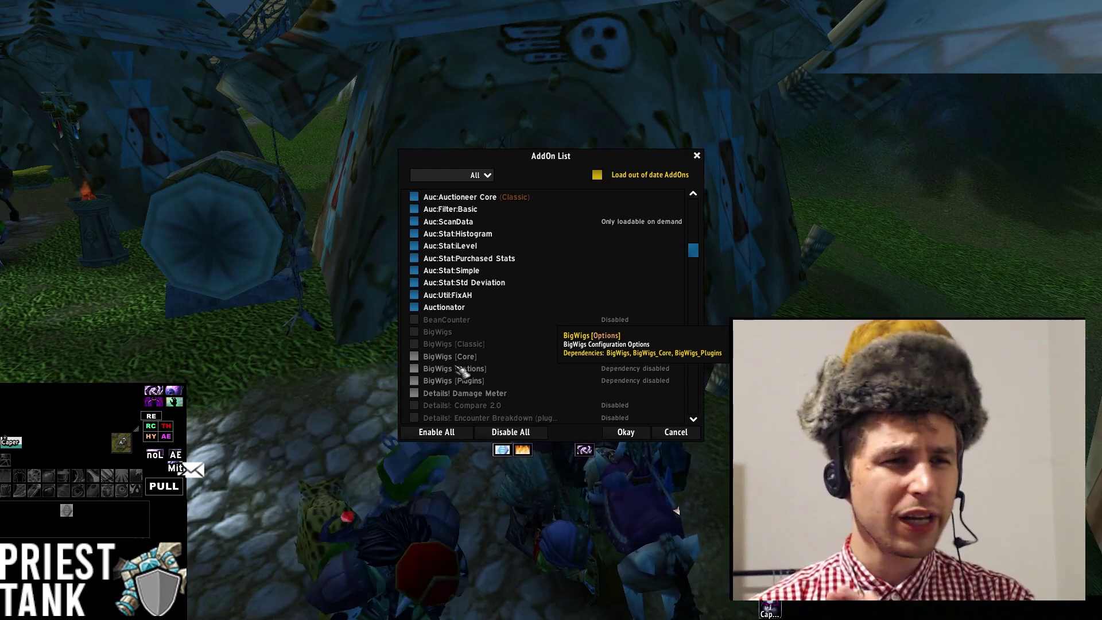
scroll(468, 362, down, 4)
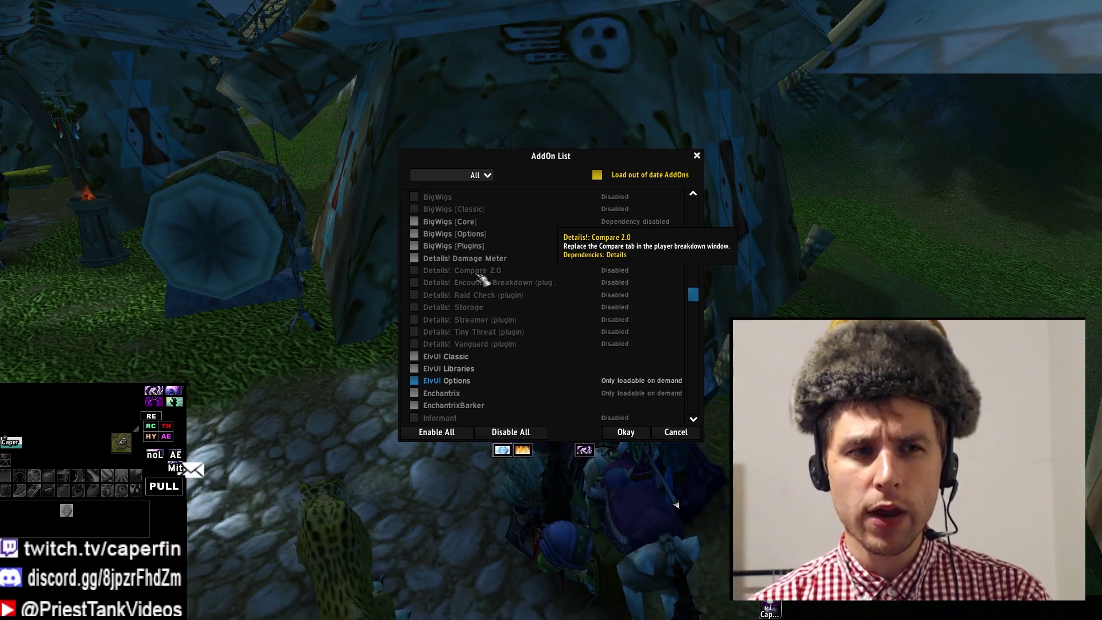
scroll(484, 284, down, 4)
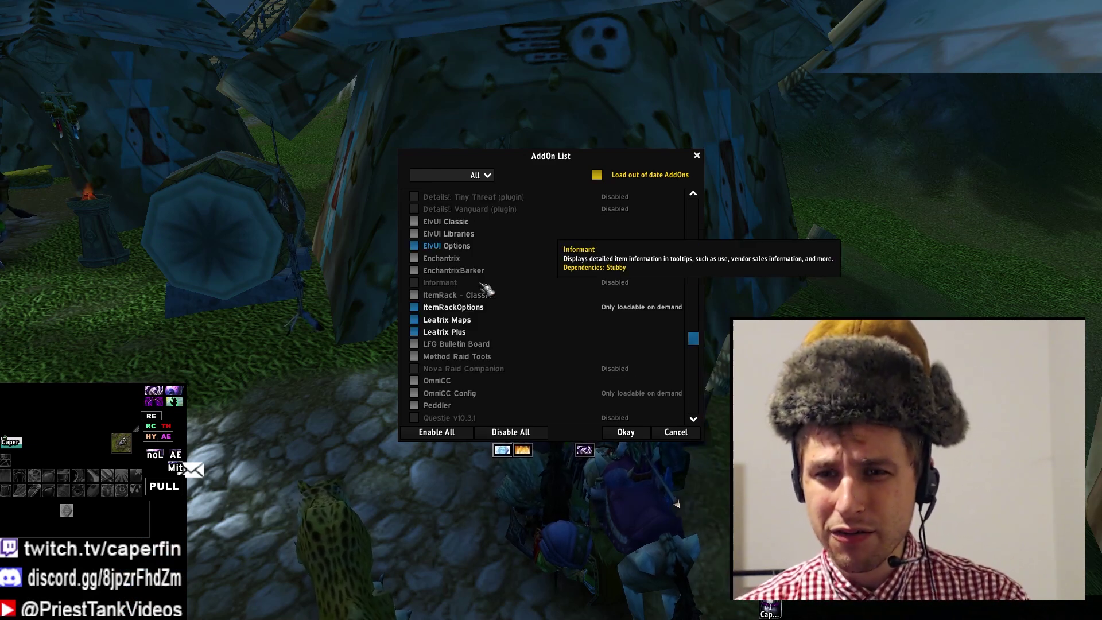
scroll(487, 289, down, 4)
scroll(487, 289, down, 2)
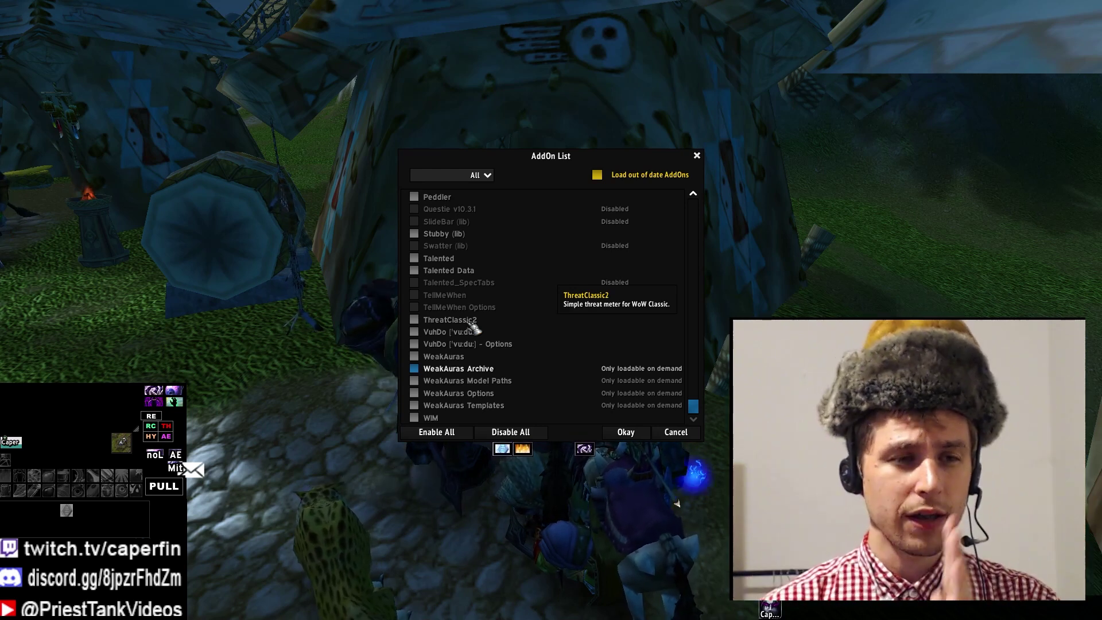
scroll(476, 328, up, 10)
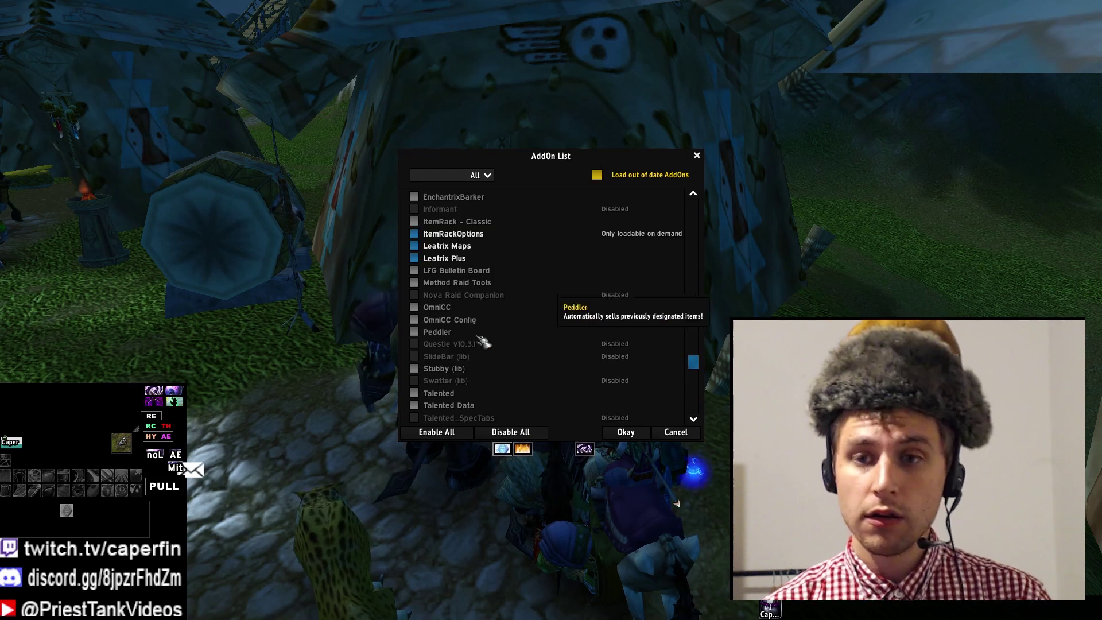
scroll(499, 354, up, 5)
scroll(479, 329, down, 5)
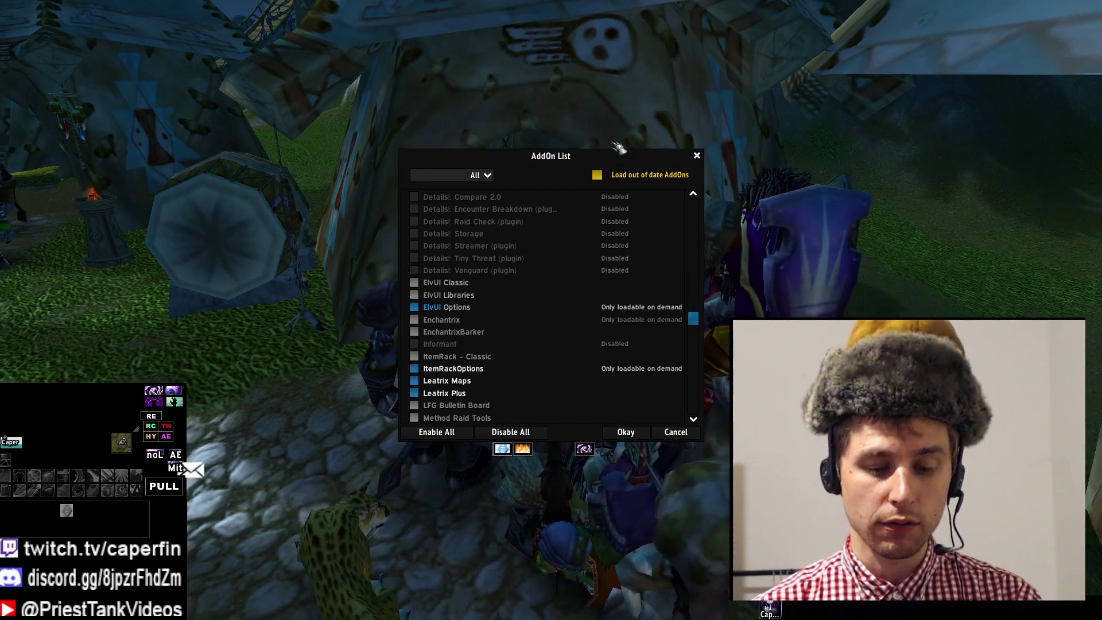
key(Escape)
Step: View the character sheet, the talents and the Thunder Bluff map in turn, closing each one
key(c)
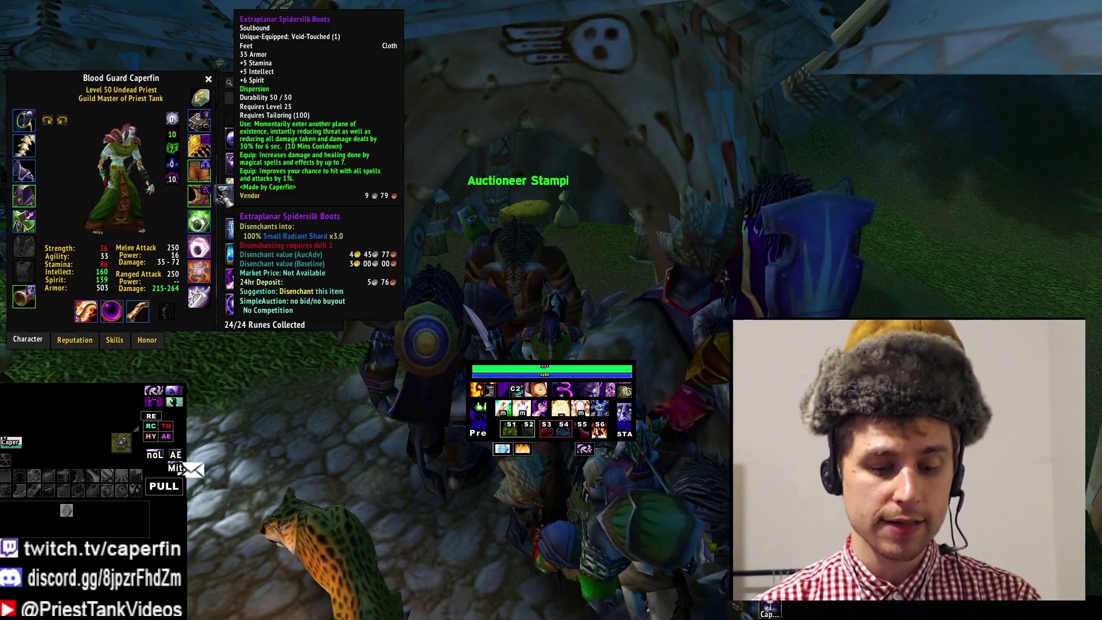
key(c)
key(n)
key(n)
key(m)
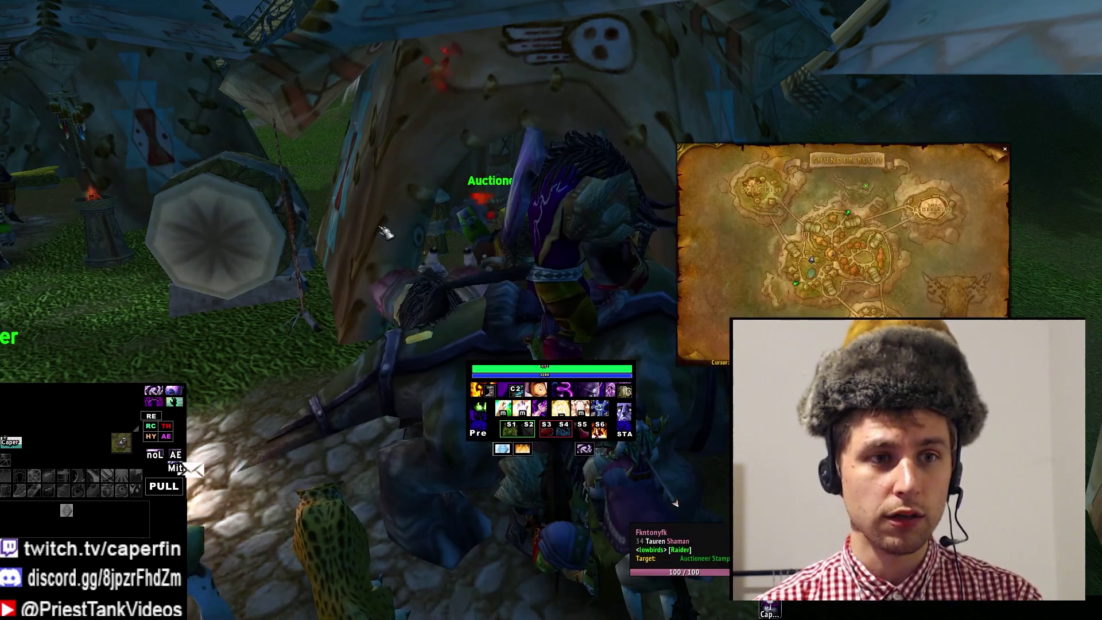
key(m)
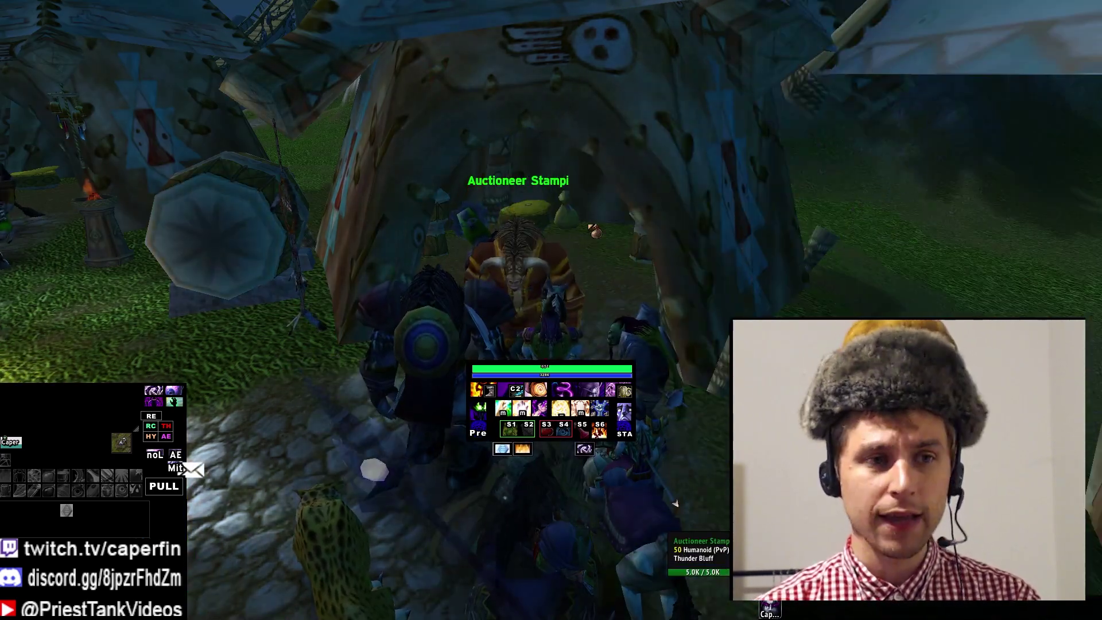
Step: Reopen the AddOn list and examine the entries from ElvUI down to Talented Data
key(Escape)
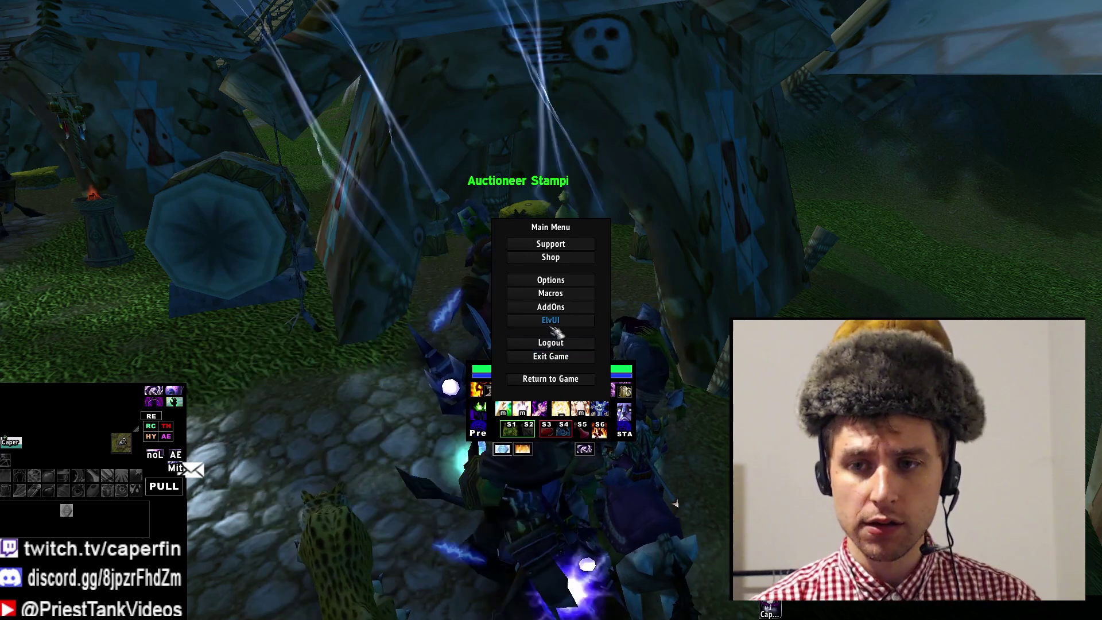
click(575, 308)
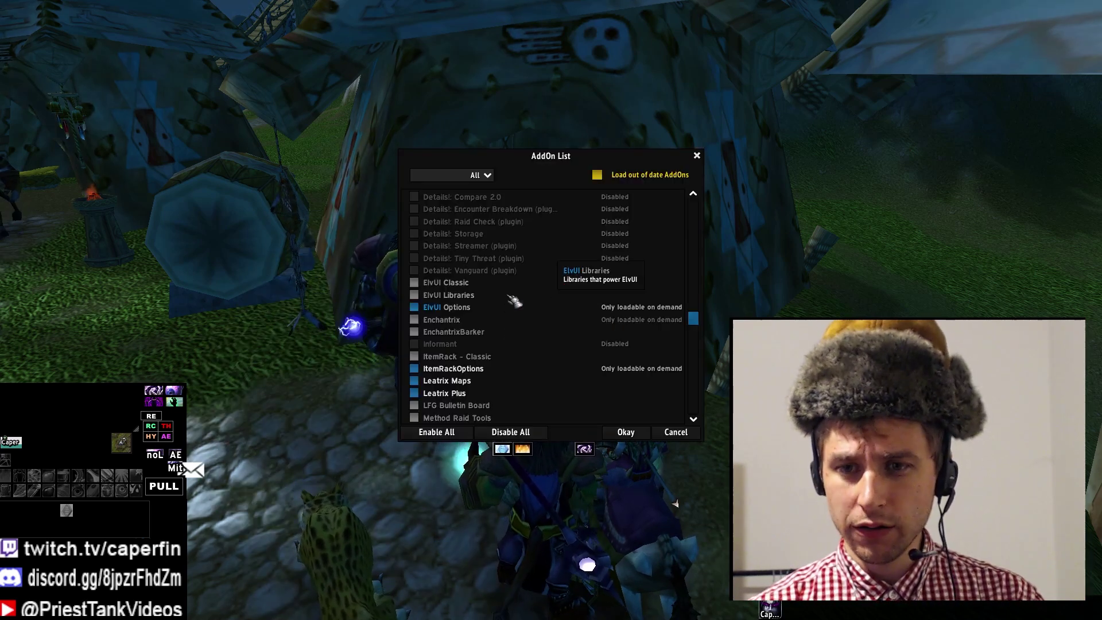
scroll(517, 301, down, 3)
scroll(519, 310, up, 3)
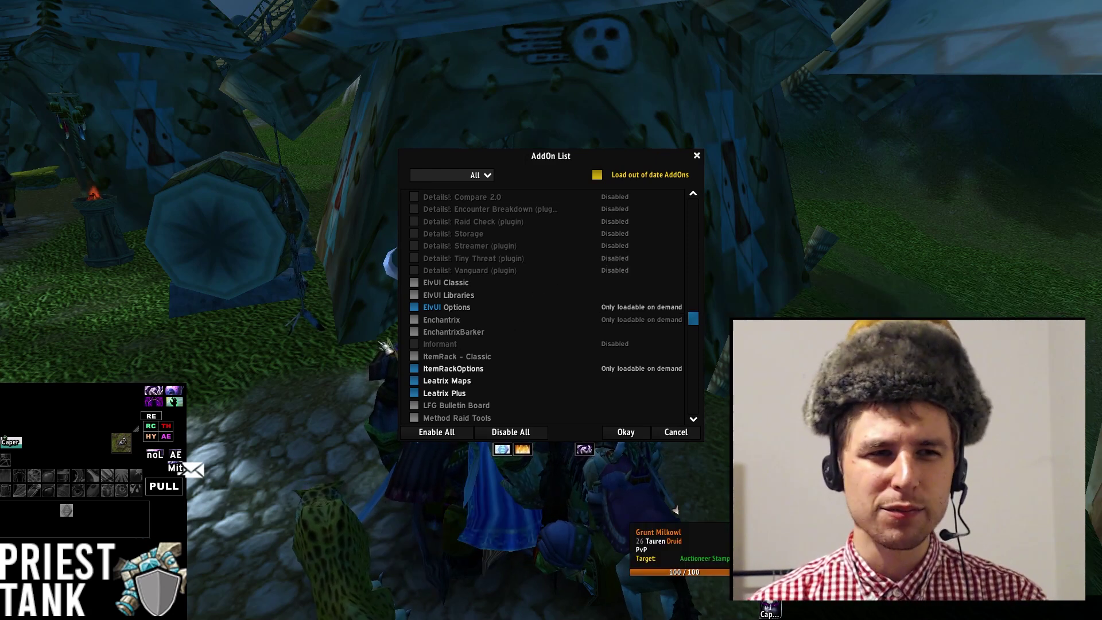
scroll(487, 364, down, 5)
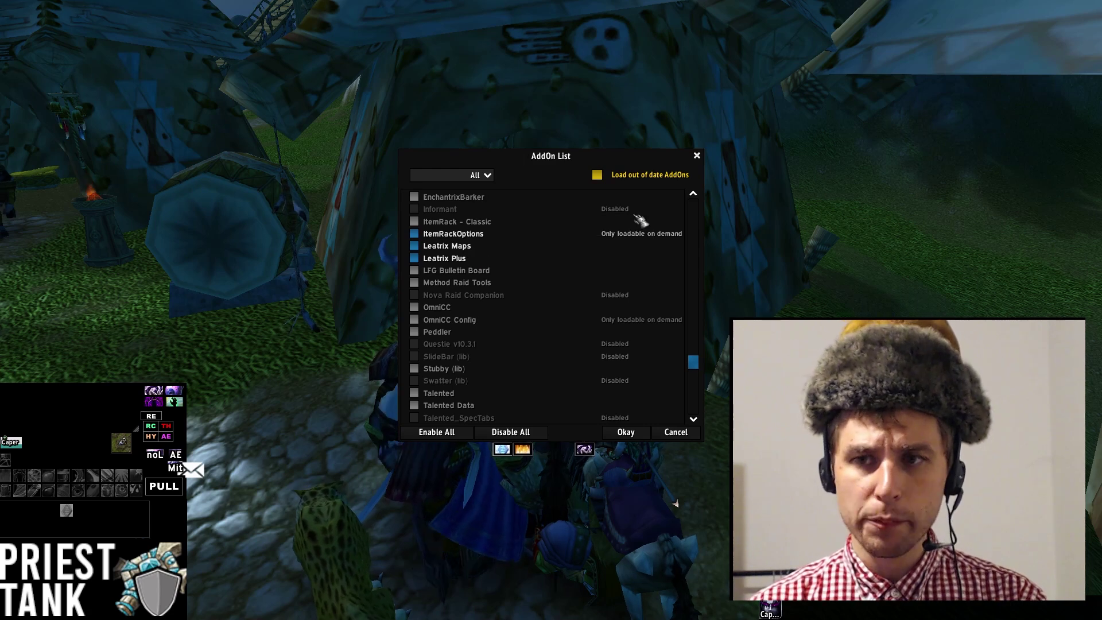
Step: Bring up the world map and shift it slightly beside the AddOn list, then close both windows
key(m)
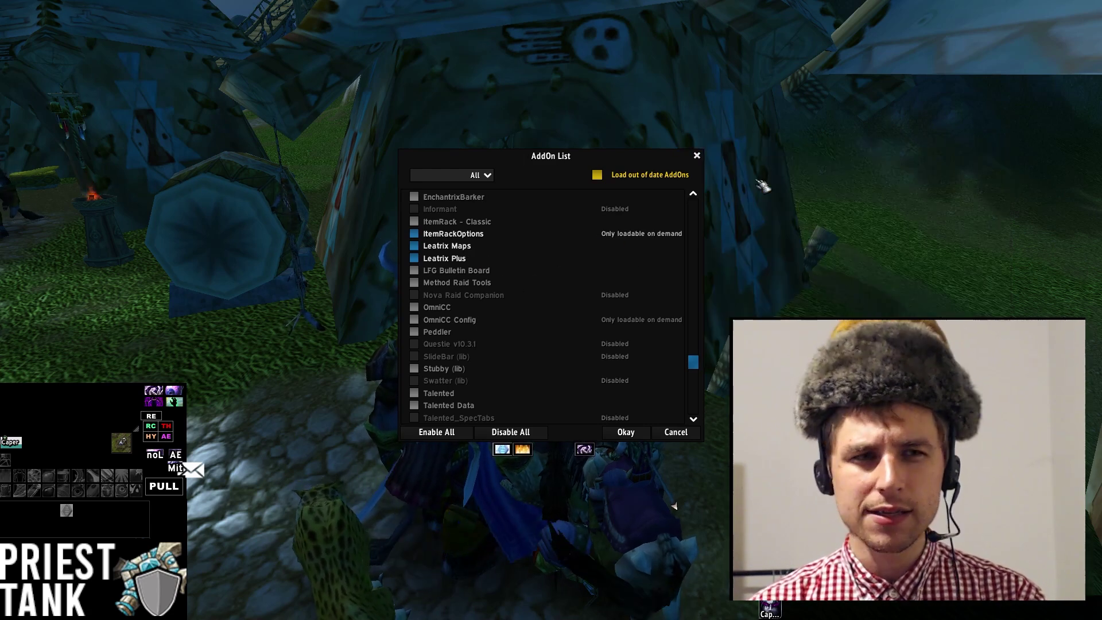
mouse_move(772, 148)
mouse_down()
mouse_move(763, 135)
mouse_move(782, 147)
mouse_move(744, 156)
mouse_move(743, 139)
mouse_move(785, 165)
mouse_move(753, 156)
mouse_move(774, 164)
mouse_up()
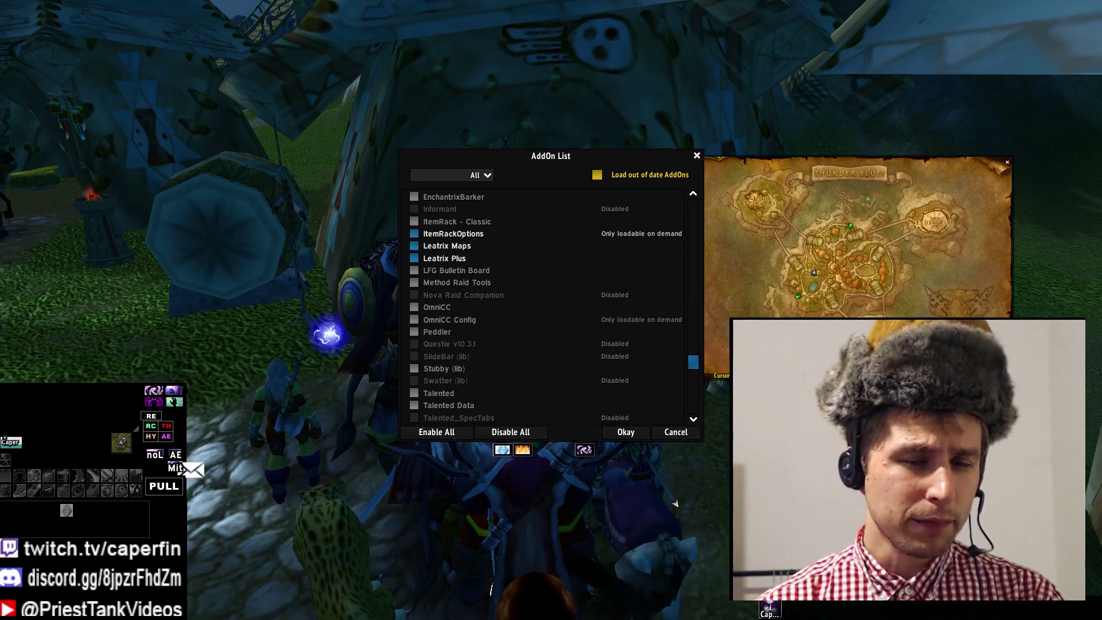
key(Escape)
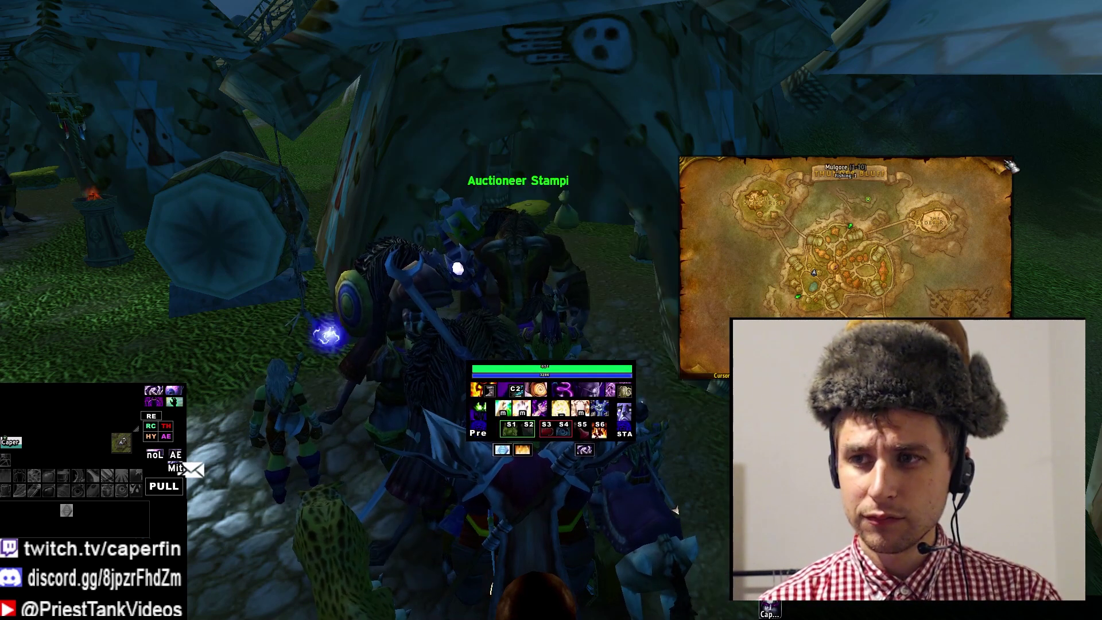
click(1008, 165)
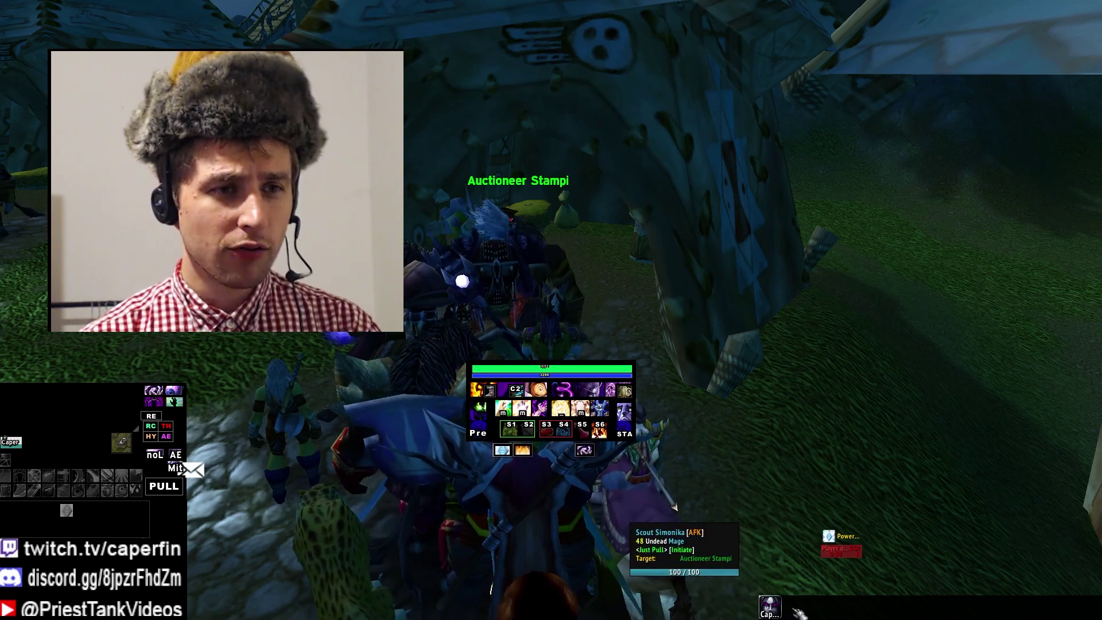
Step: Reopen the AddOn list and examine the last entries, from Questie and Talented to WIM
drag(675, 503, 747, 372)
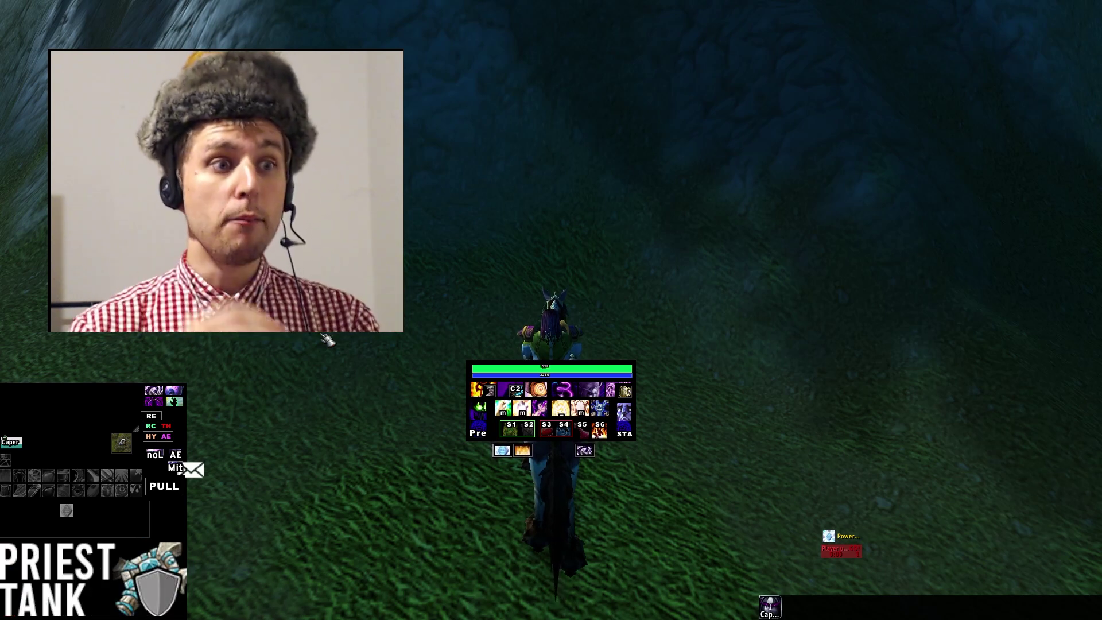
key(Escape)
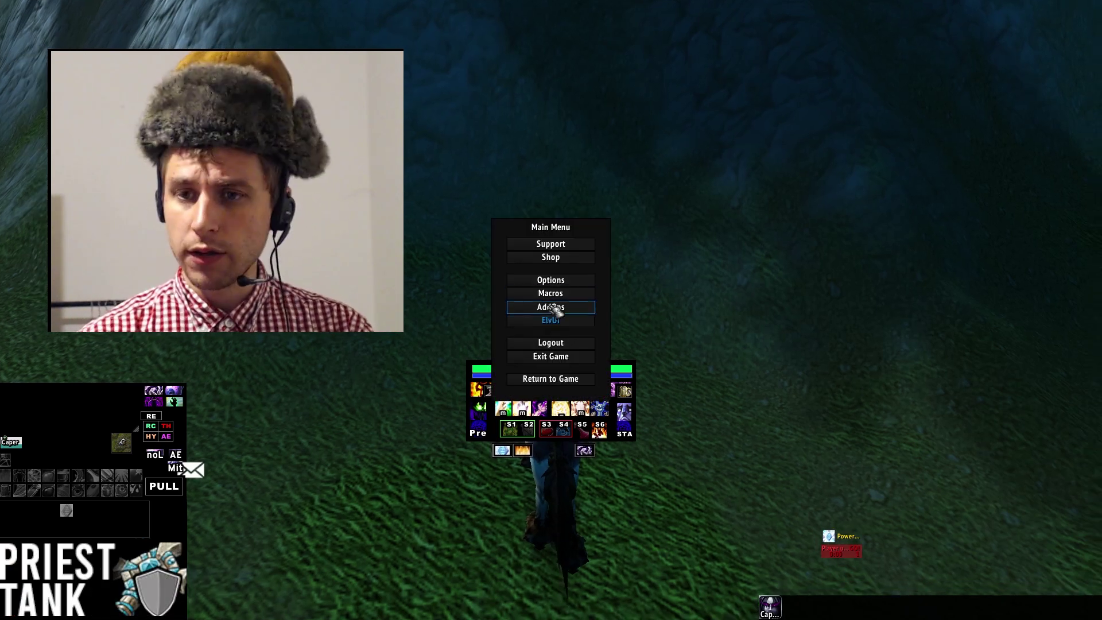
click(557, 311)
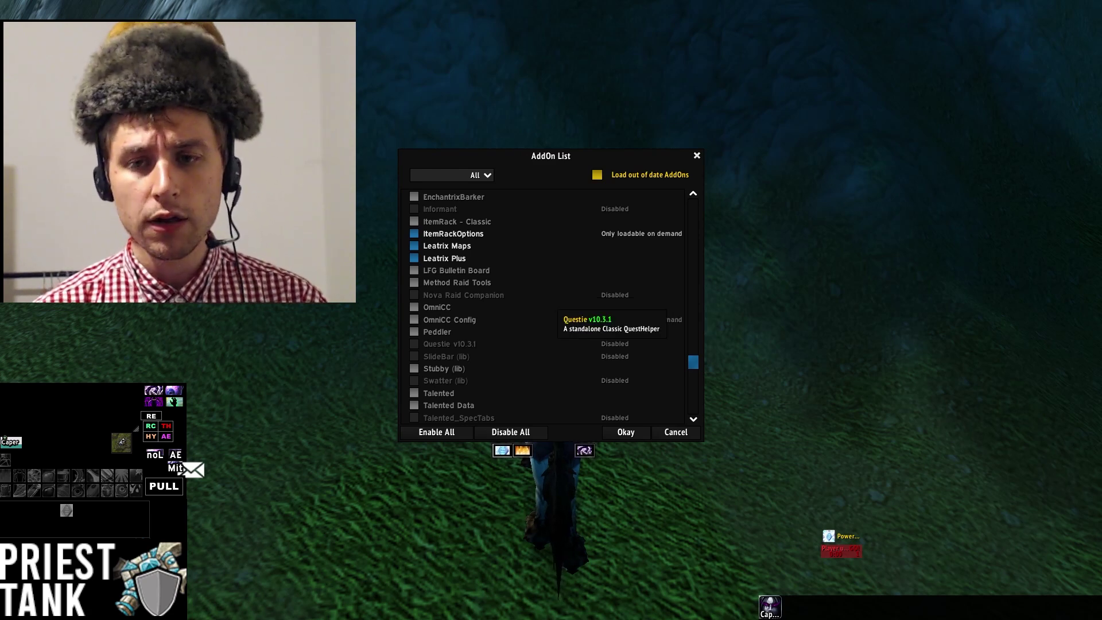
scroll(546, 344, down, 5)
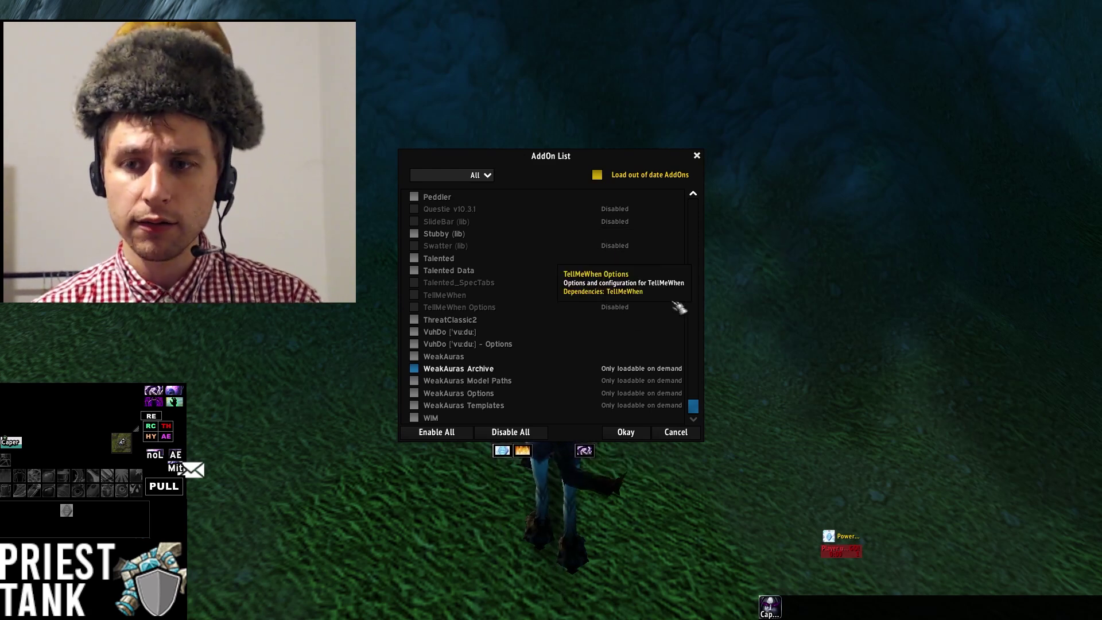
Step: Bring up the talent window, place it over the AddOn list, and create a new Shaman template
key(n)
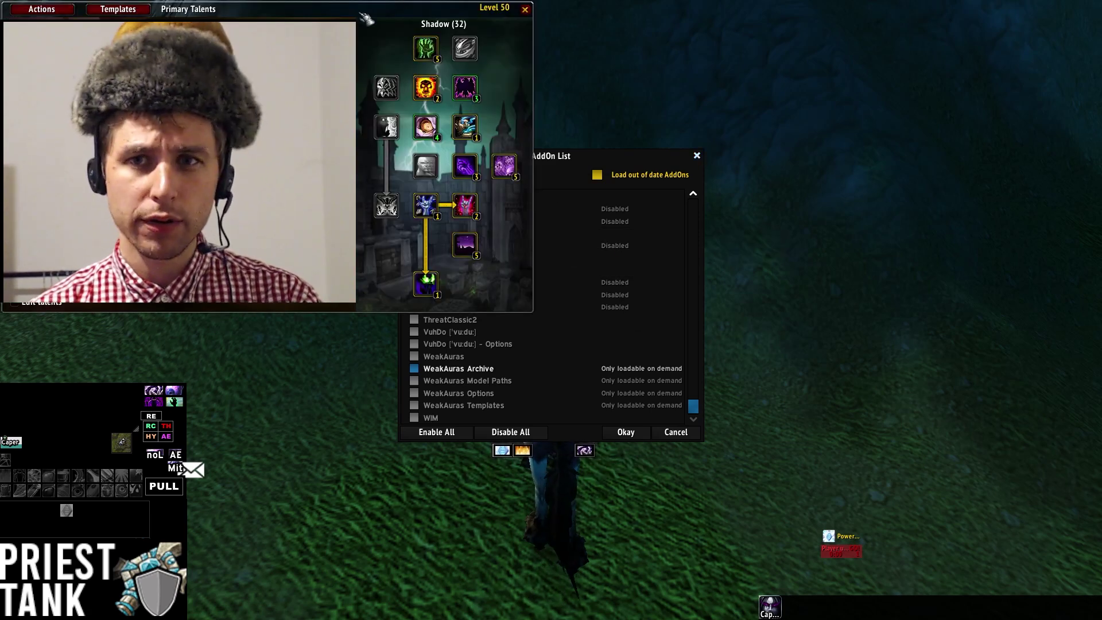
drag(740, 150, 761, 126)
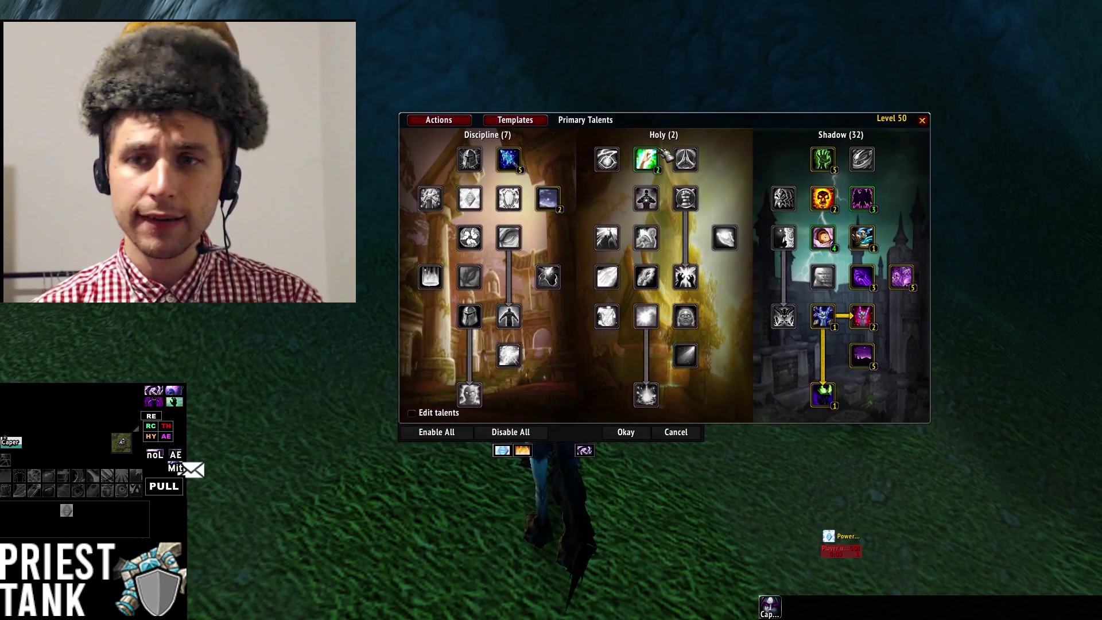
click(439, 119)
mouse_move(485, 140)
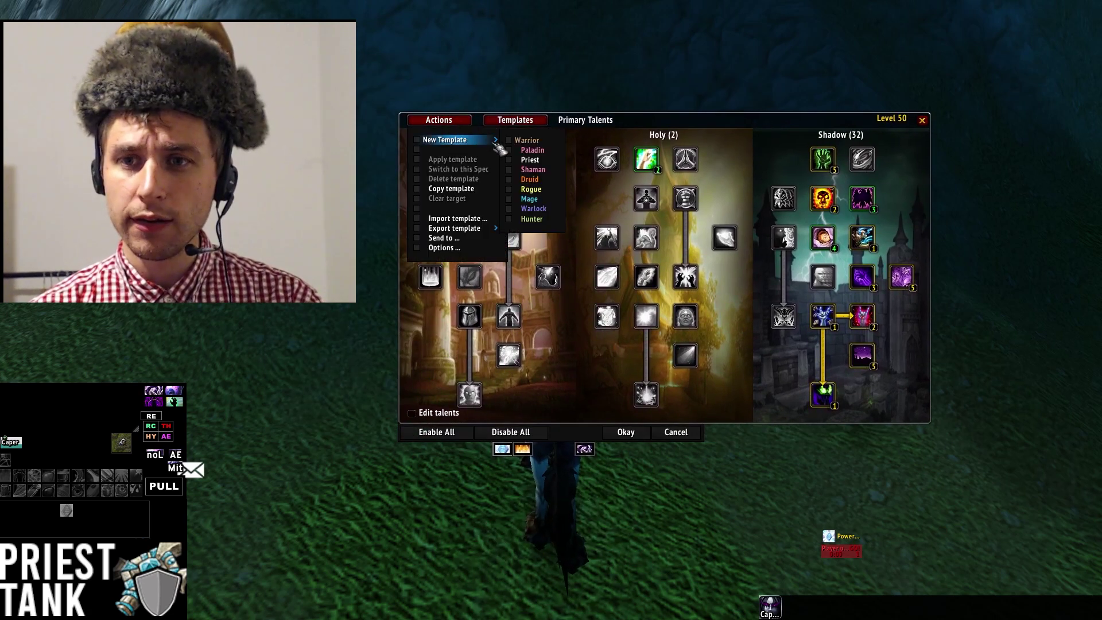
click(540, 172)
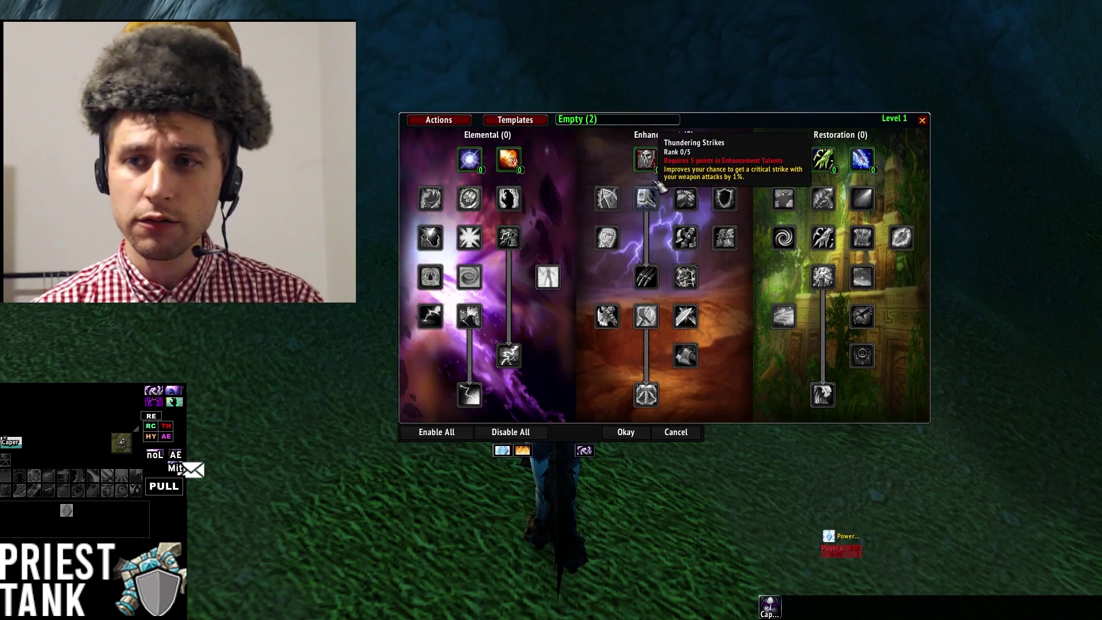
Step: Put five points each into Ancestral Knowledge and the neighbouring first-row Enhancement talent of the Shaman template
click(646, 159)
click(646, 160)
click(645, 160)
click(686, 161)
click(686, 160)
click(686, 160)
click(686, 161)
click(686, 160)
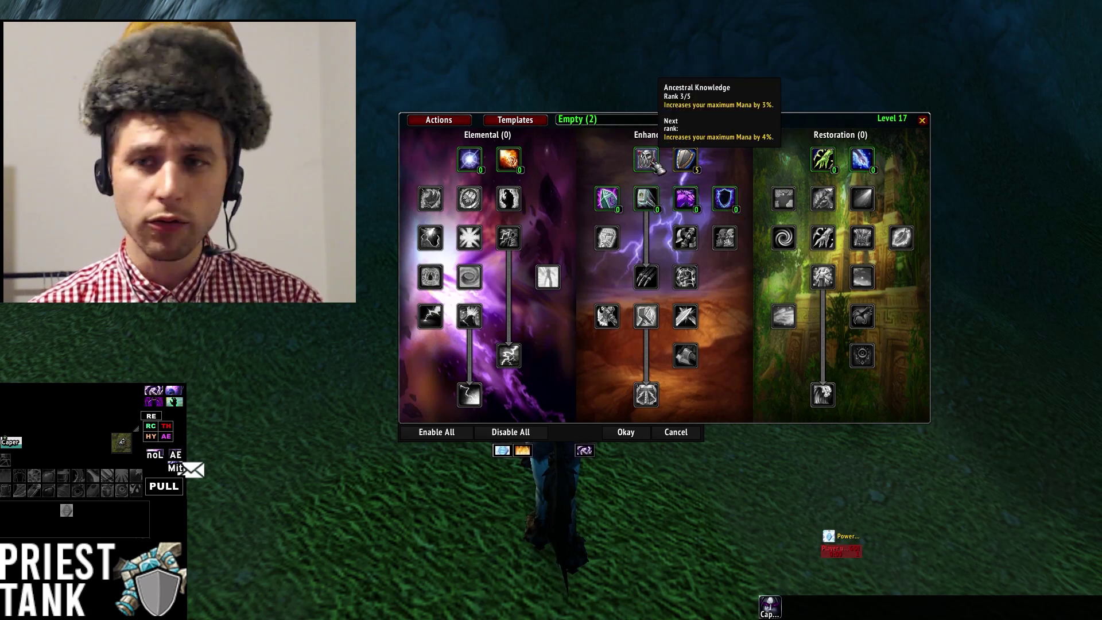
click(646, 160)
click(646, 160)
Step: Look through the saved talent templates by class and the template actions, then close the talent window
click(520, 122)
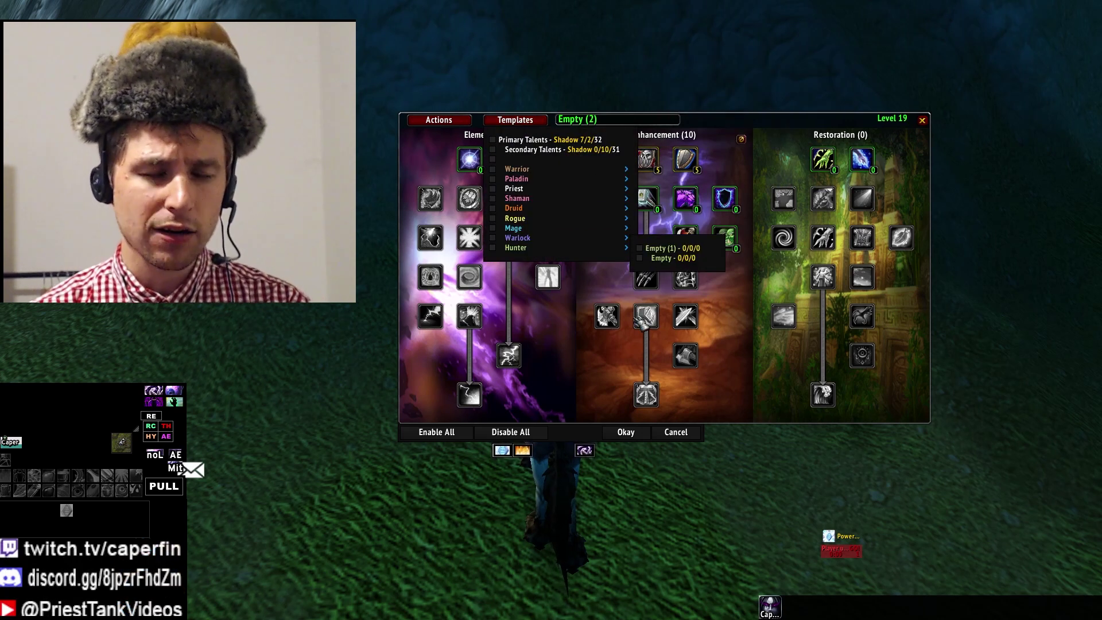
mouse_move(501, 183)
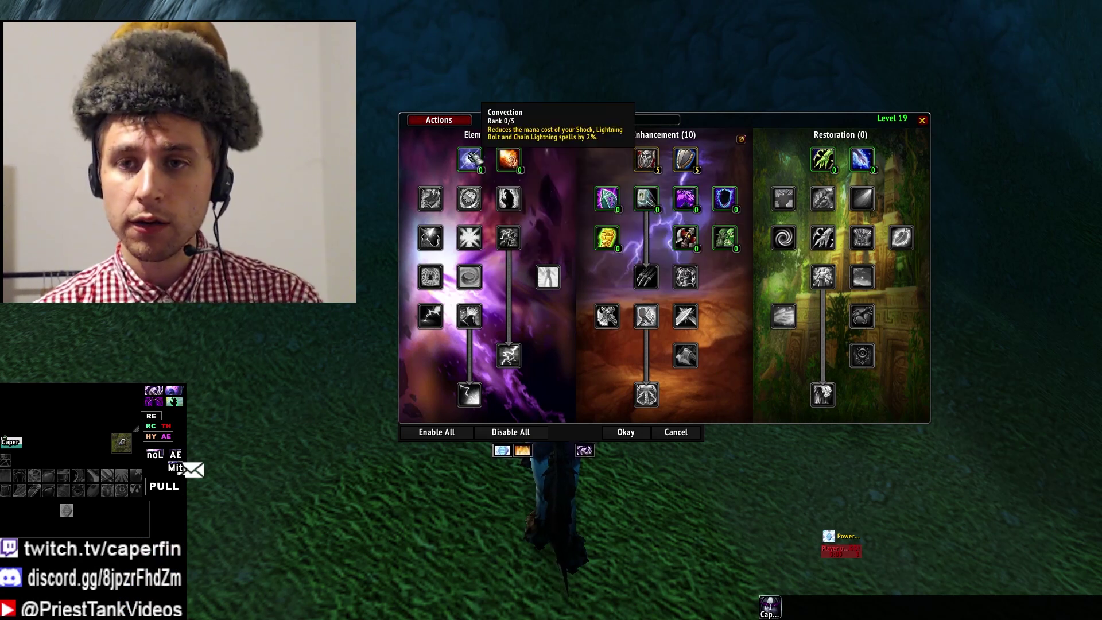
click(439, 120)
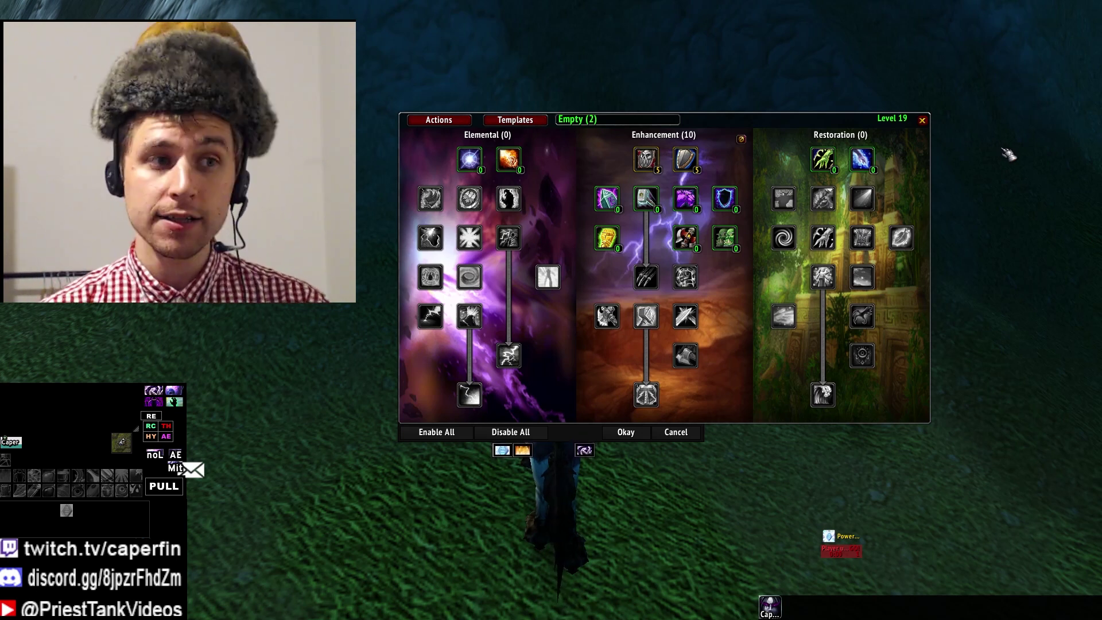
click(921, 120)
Step: With the AddOn list reopened, cast Flash Heal on your own character through its unit frame, then close the list
key(Escape)
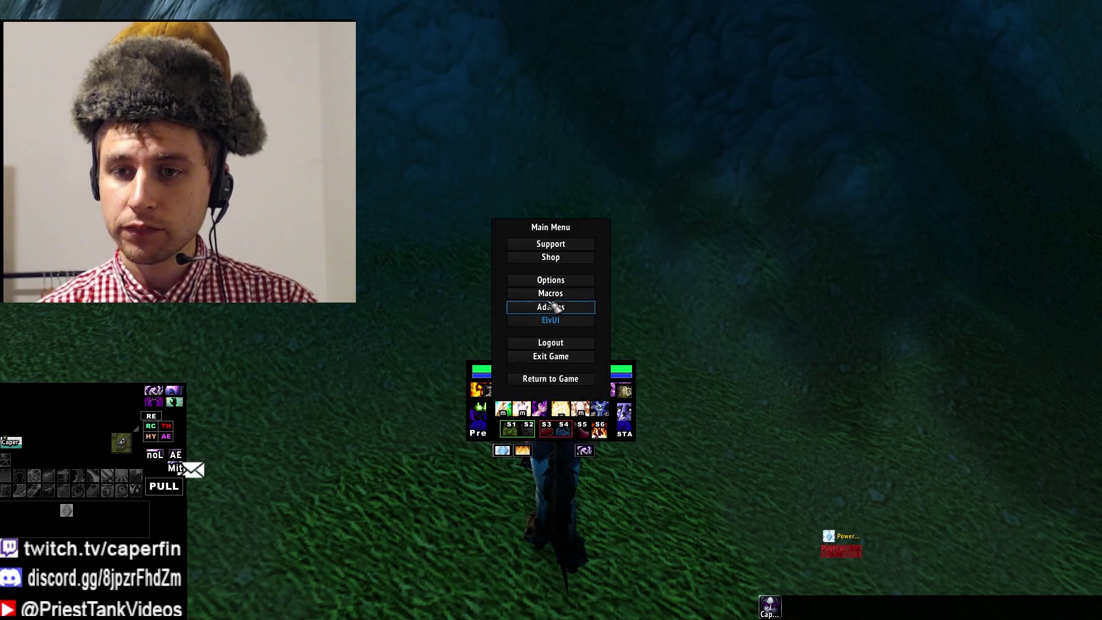
click(551, 306)
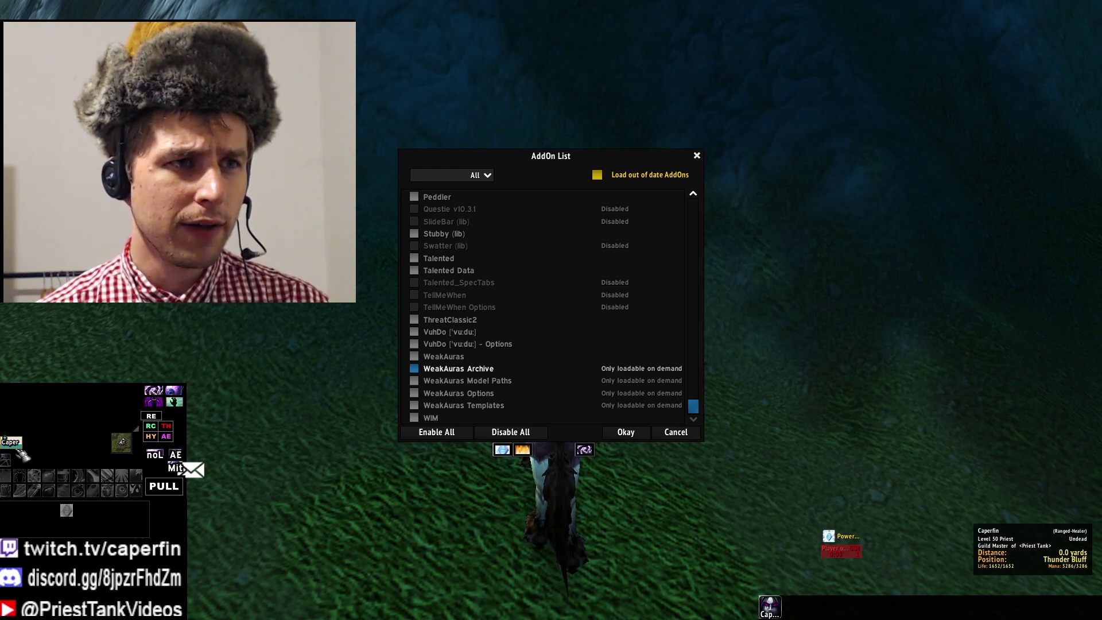
key(2)
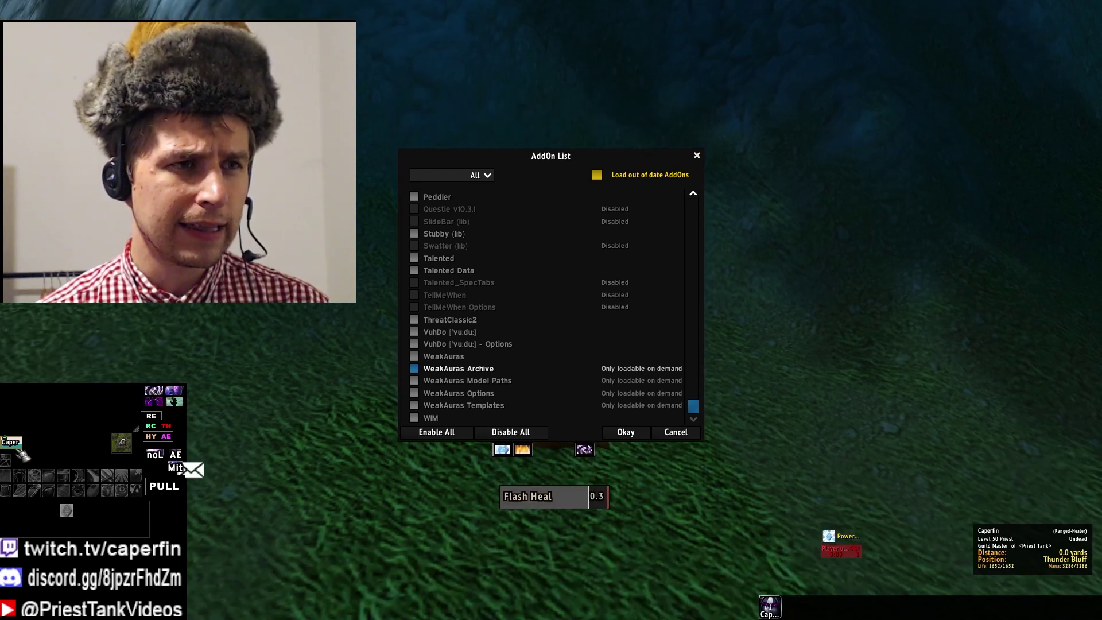
key(2)
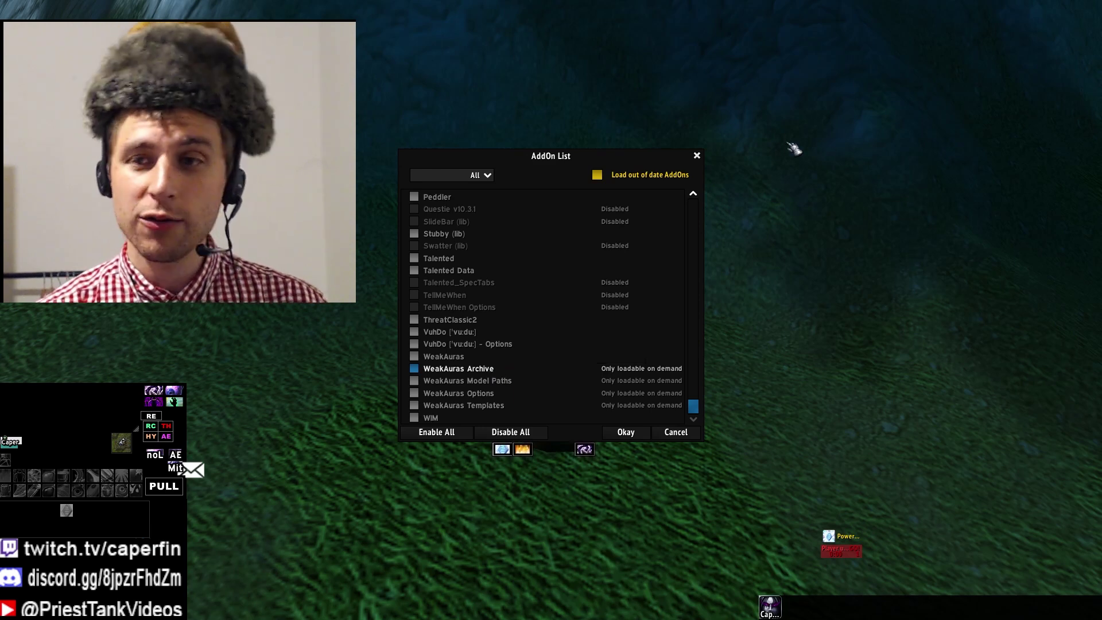
click(696, 156)
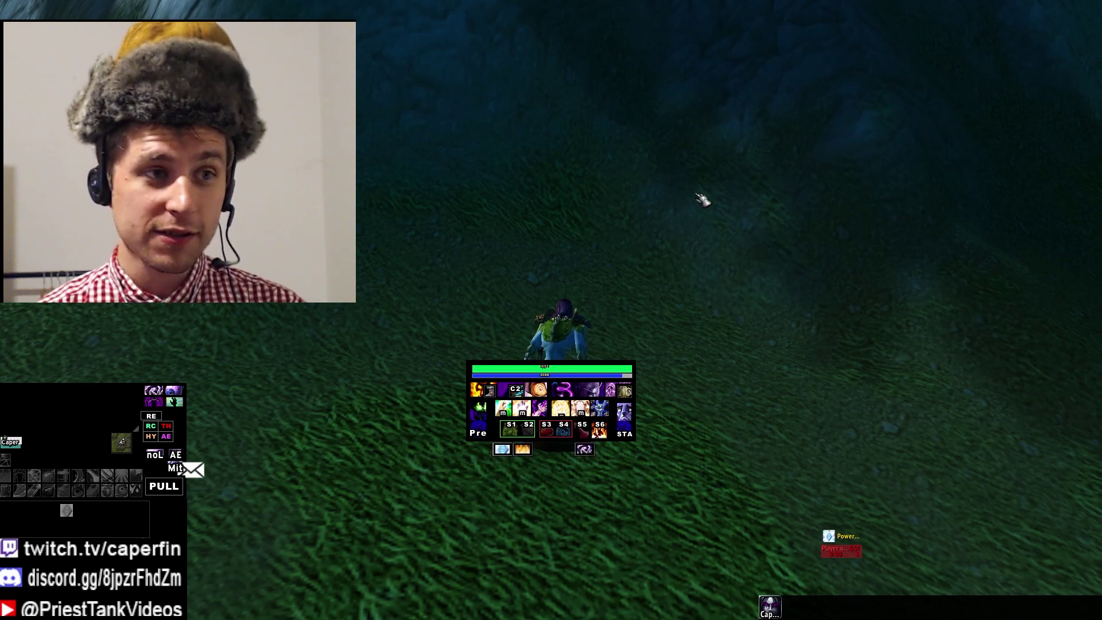
Step: Show the TkPrst HORDE group's settings in WeakAuras with the window moved nearer the screen centre, then close it
click(1065, 98)
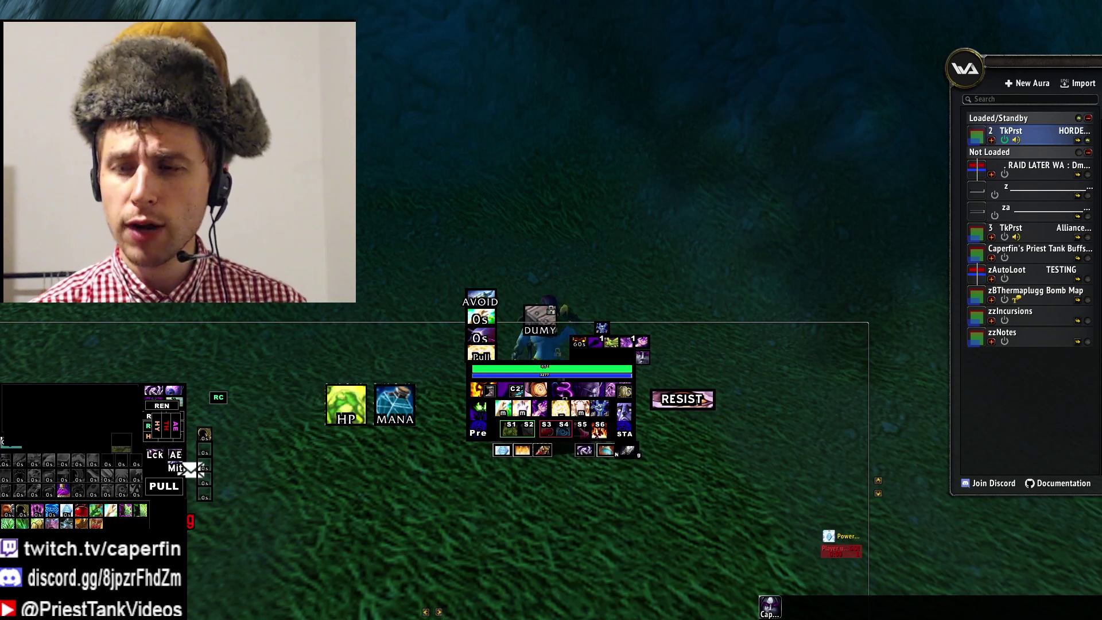
click(1010, 131)
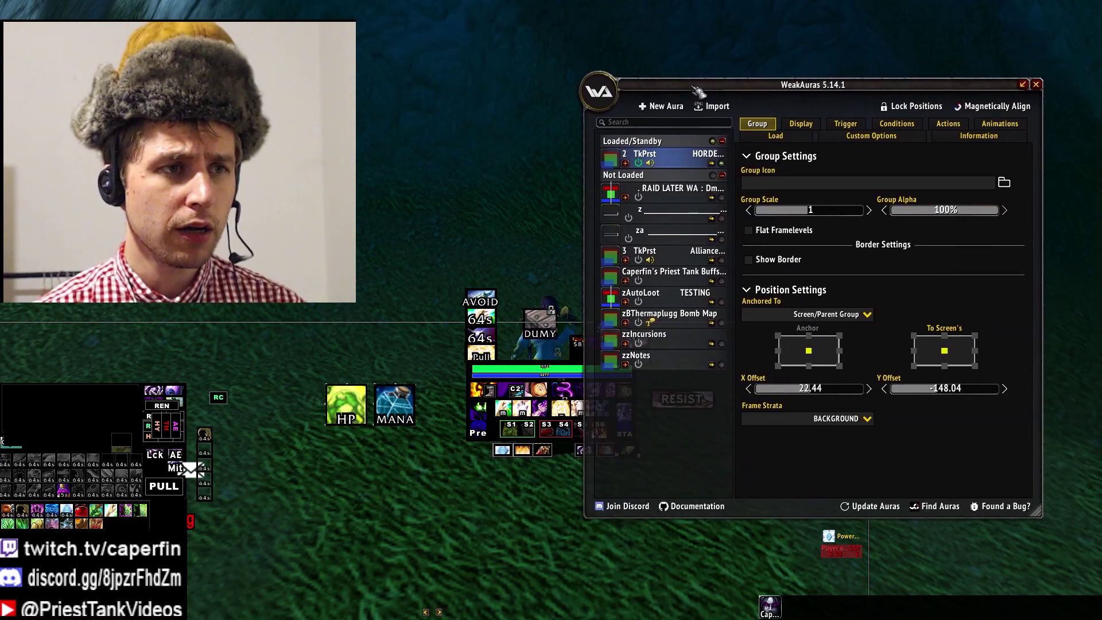
drag(697, 90, 607, 118)
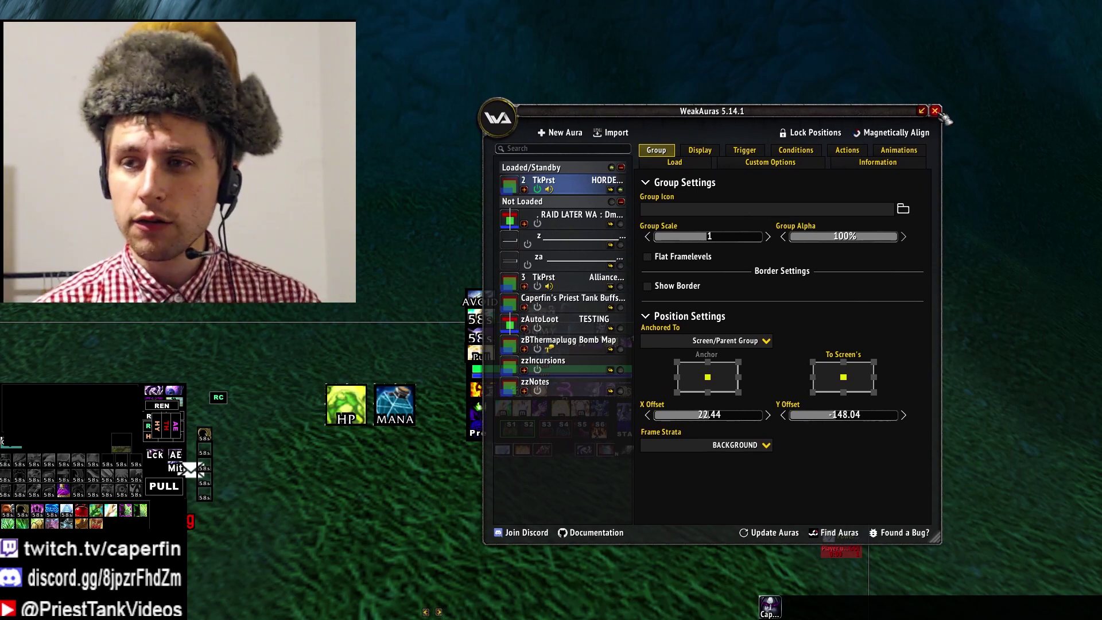
drag(881, 118, 878, 118)
key(Escape)
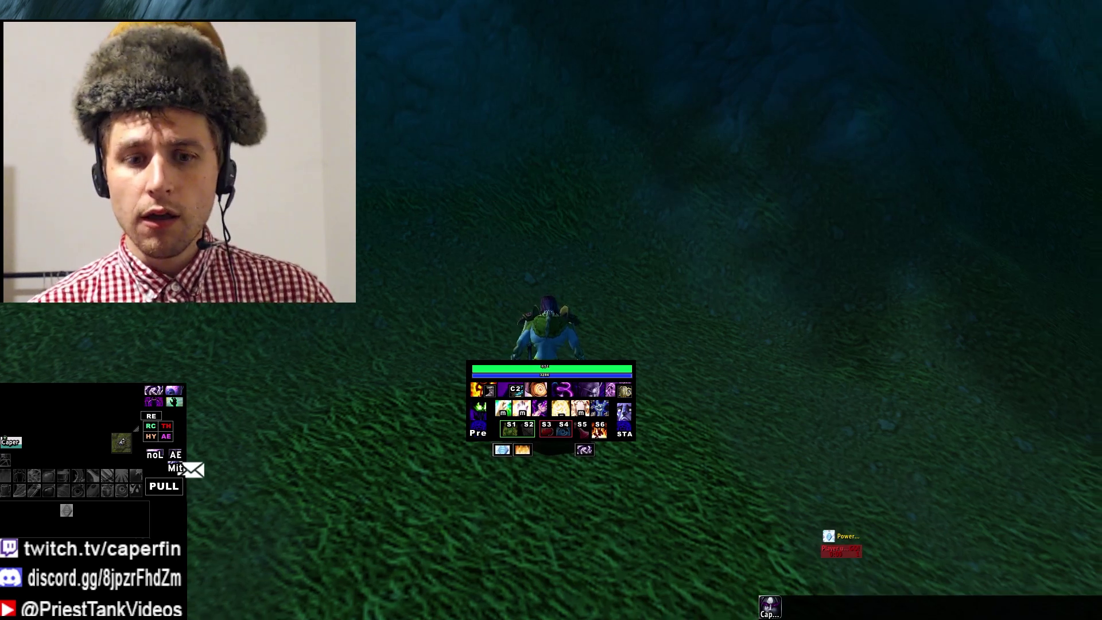
key(d)
key(d)
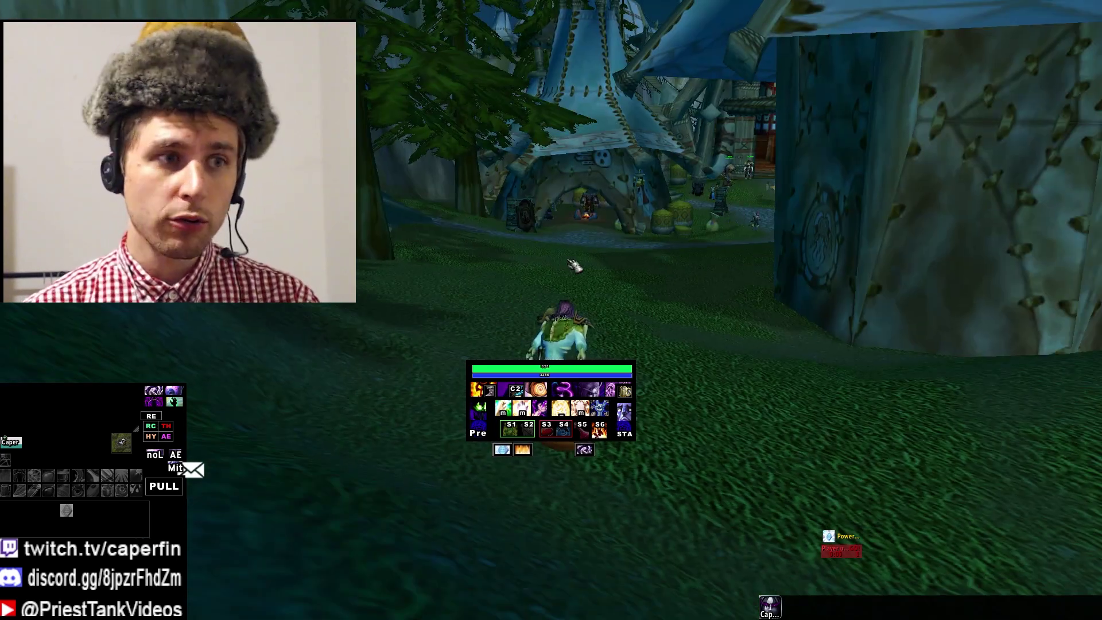
key(a)
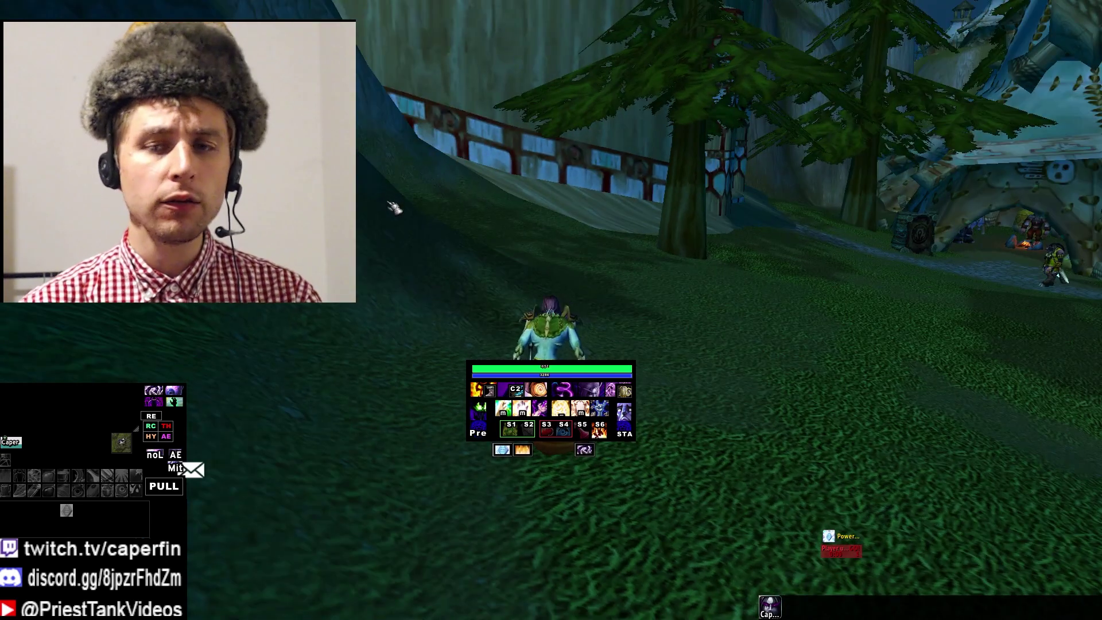
key(a)
key(a)
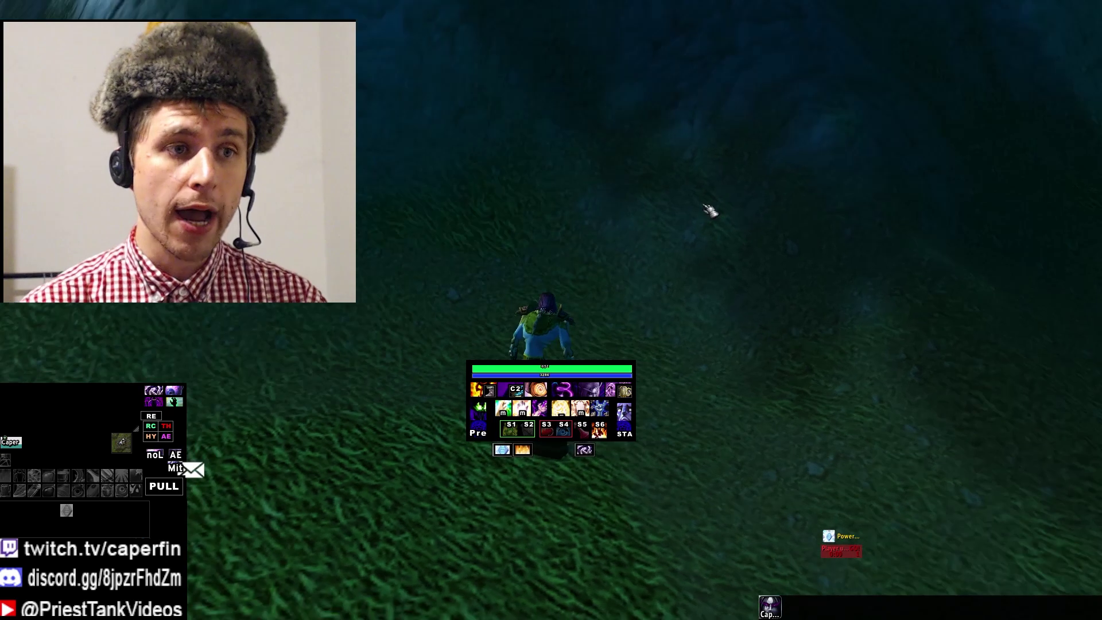
key(a)
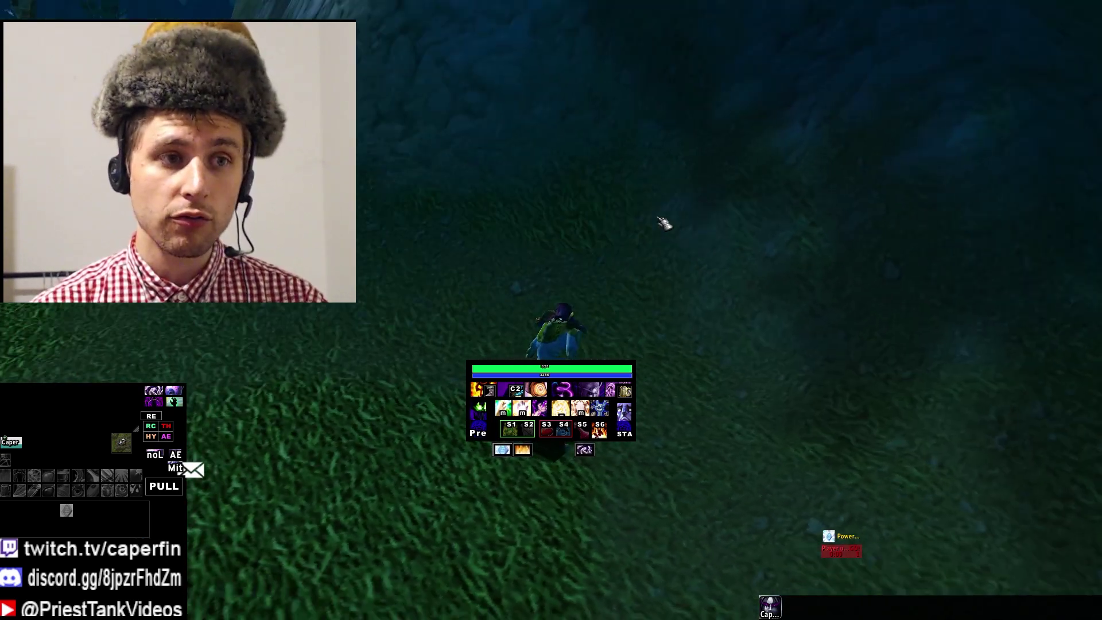